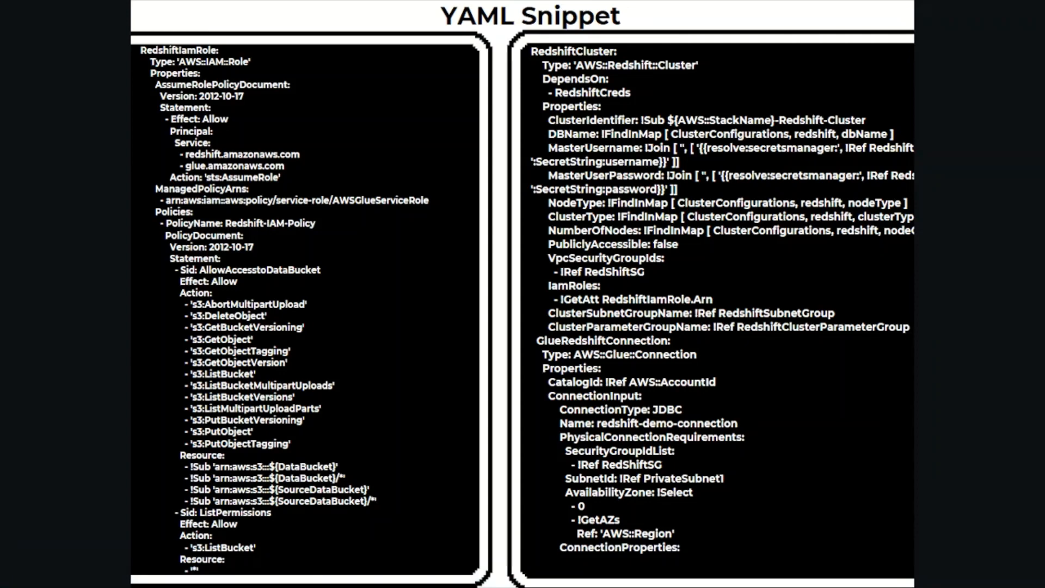
key("Right")
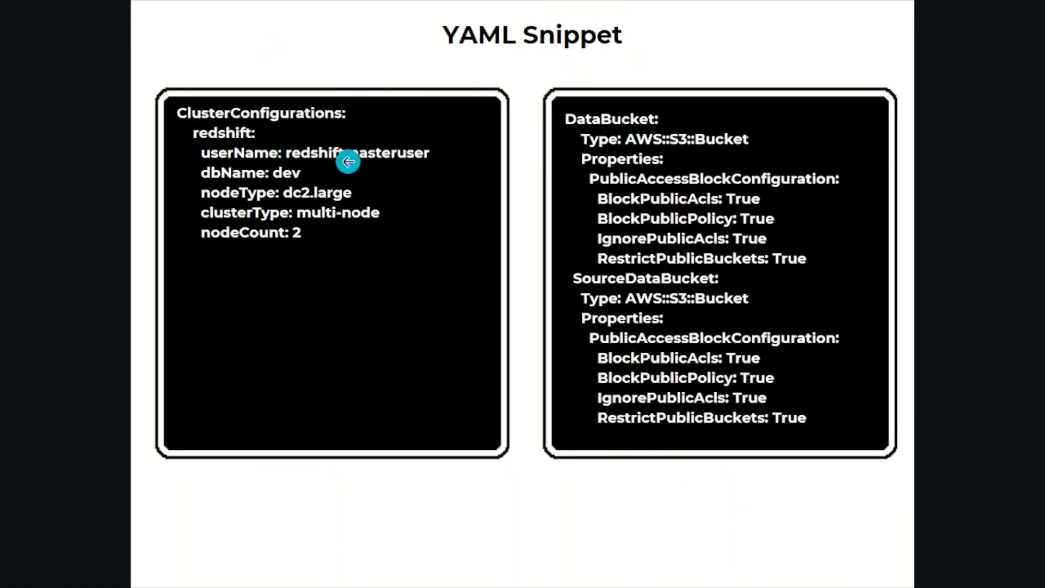
key("Right")
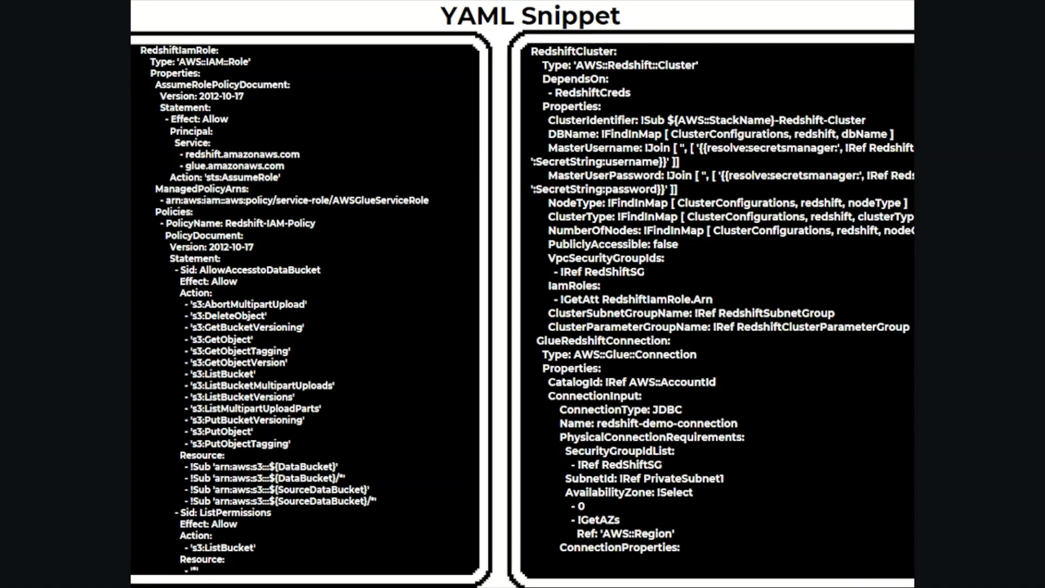
key("Left")
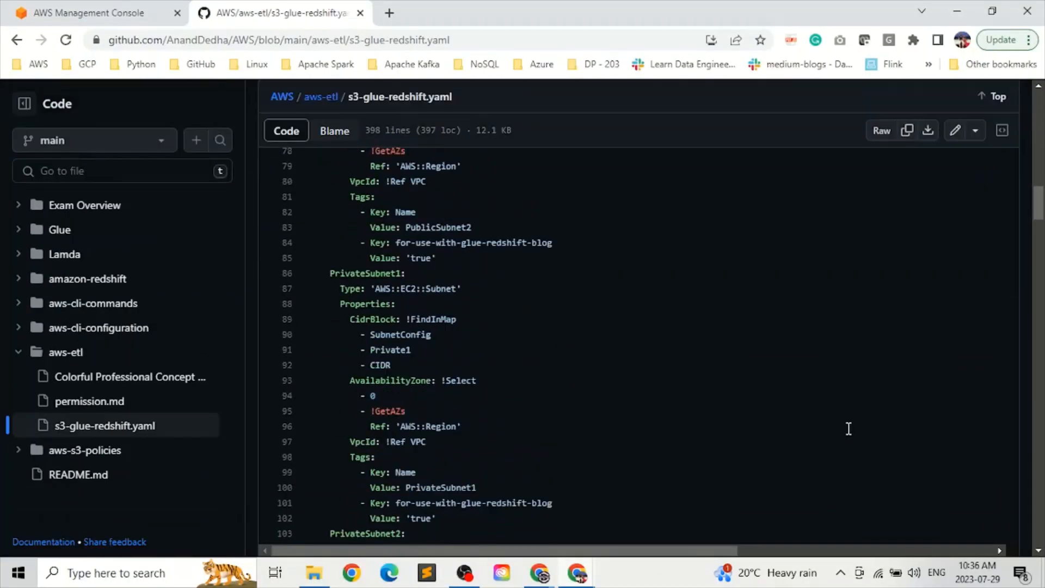
Step: Download the raw s3-glue-redshift.yaml template from the GitHub repository
scroll(849, 429, "down", 20)
scroll(849, 429, "up", 16)
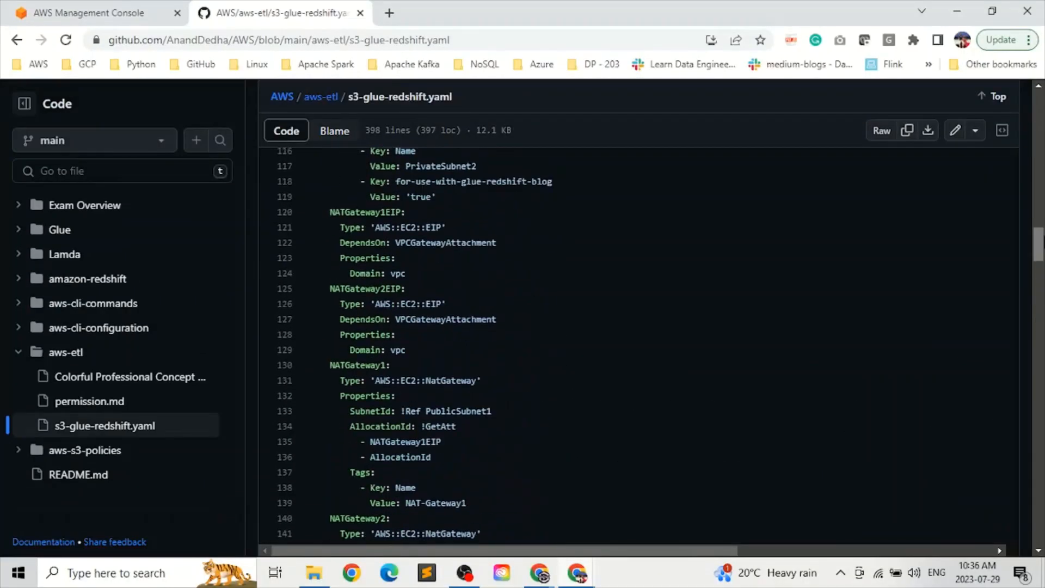
left_click_drag(1038, 251, 1039, 214)
left_click(926, 133)
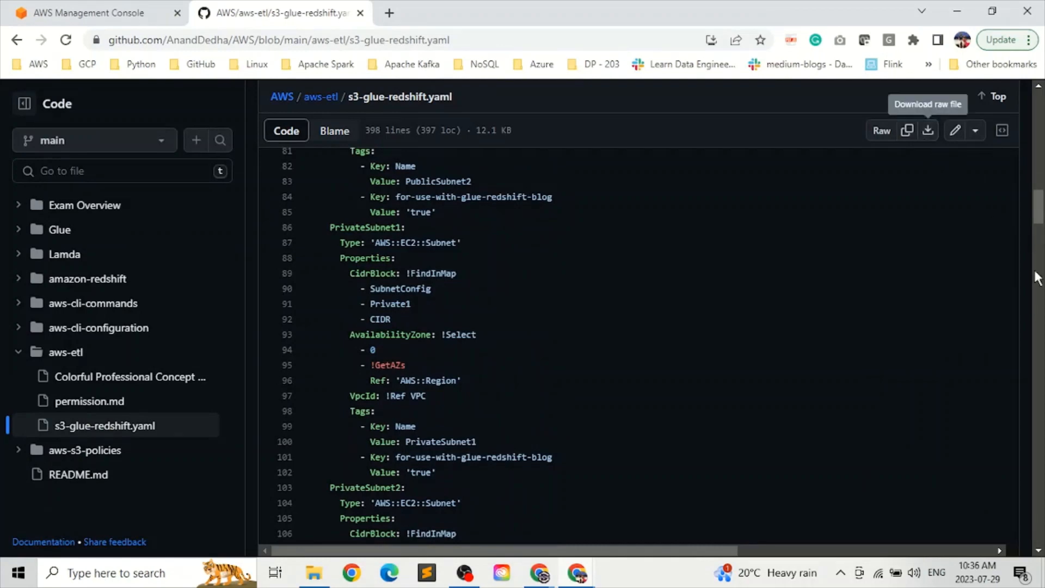
Step: Switch to the AWS Management Console, open CloudFormation and start creating a new stack
left_click(104, 13)
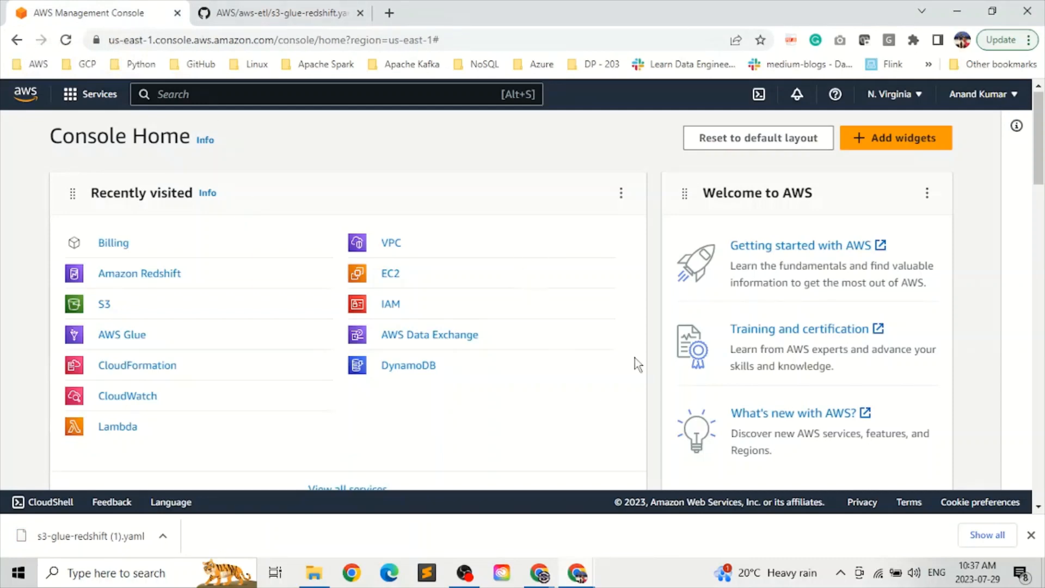
left_click(1031, 535)
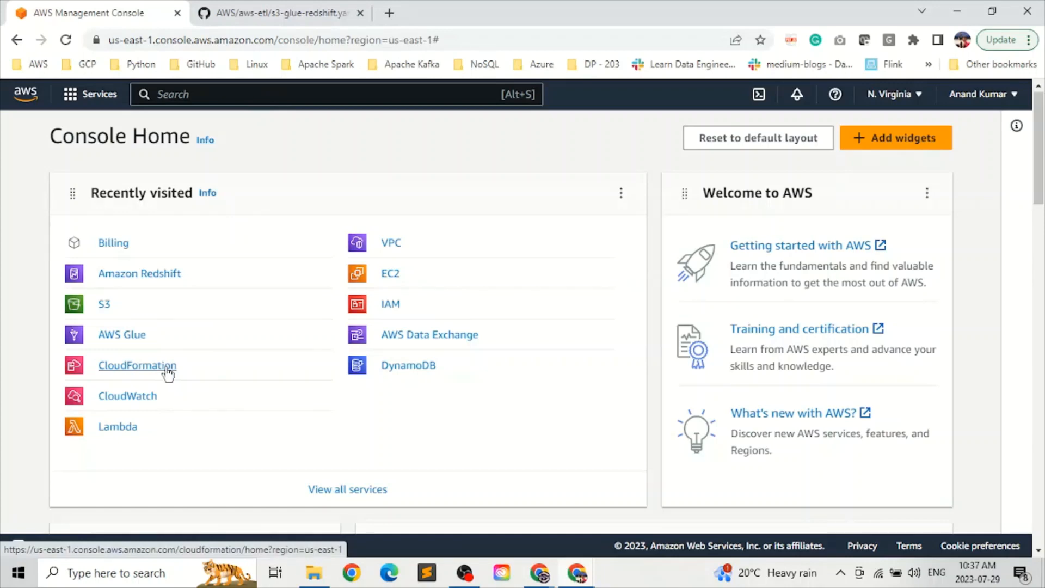
left_click(145, 368)
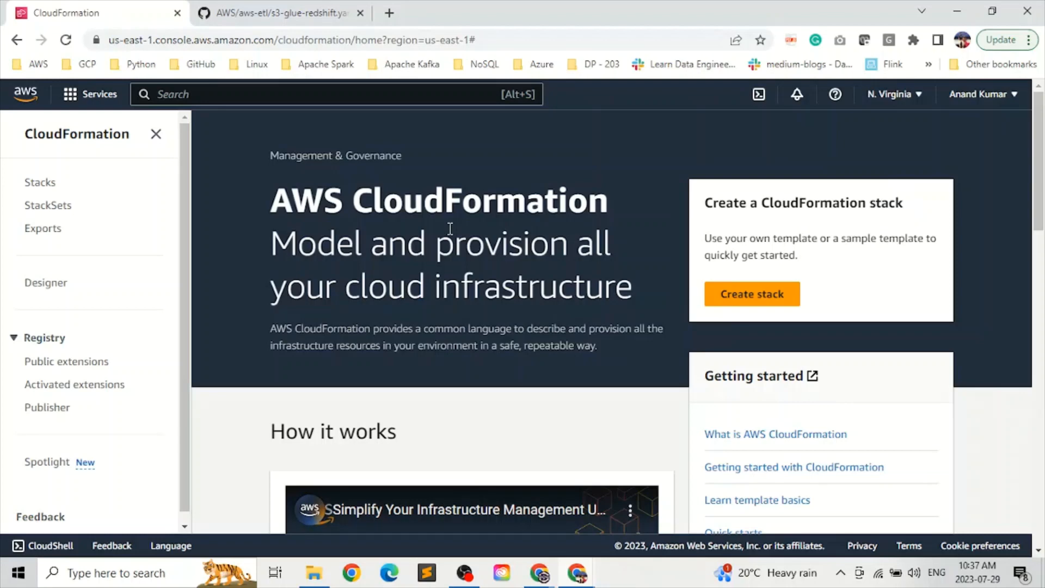
left_click(781, 306)
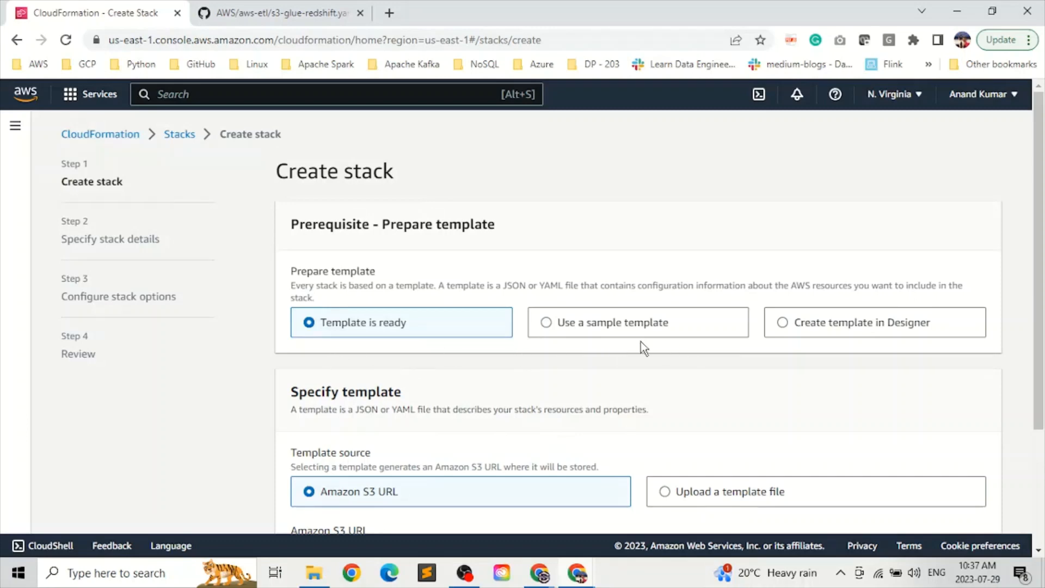
Step: Upload s3-glue-redshift (1).yaml from Downloads as the stack's template file and continue to the stack details
scroll(805, 338, "down", 3)
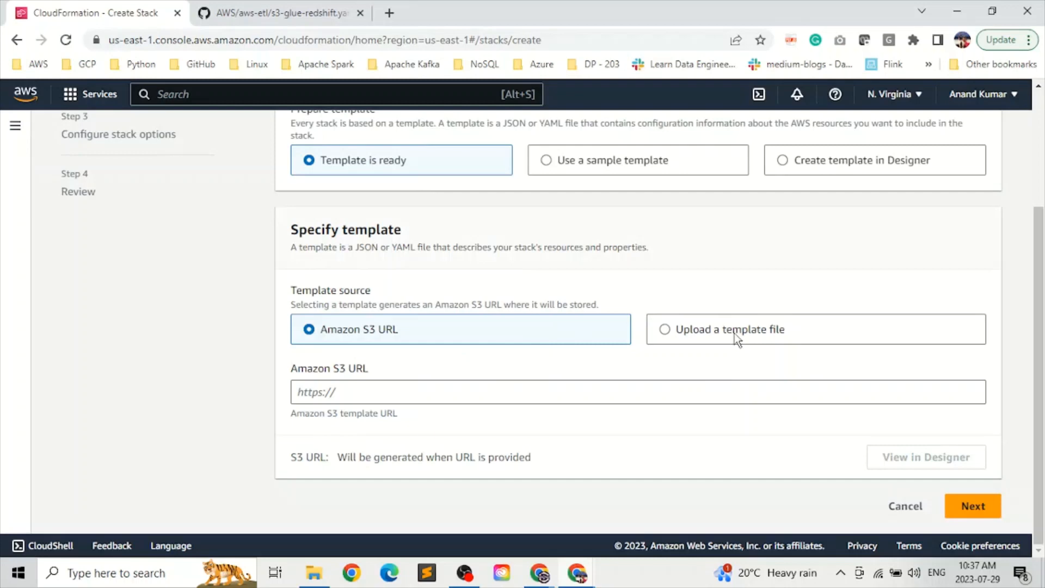
left_click(717, 340)
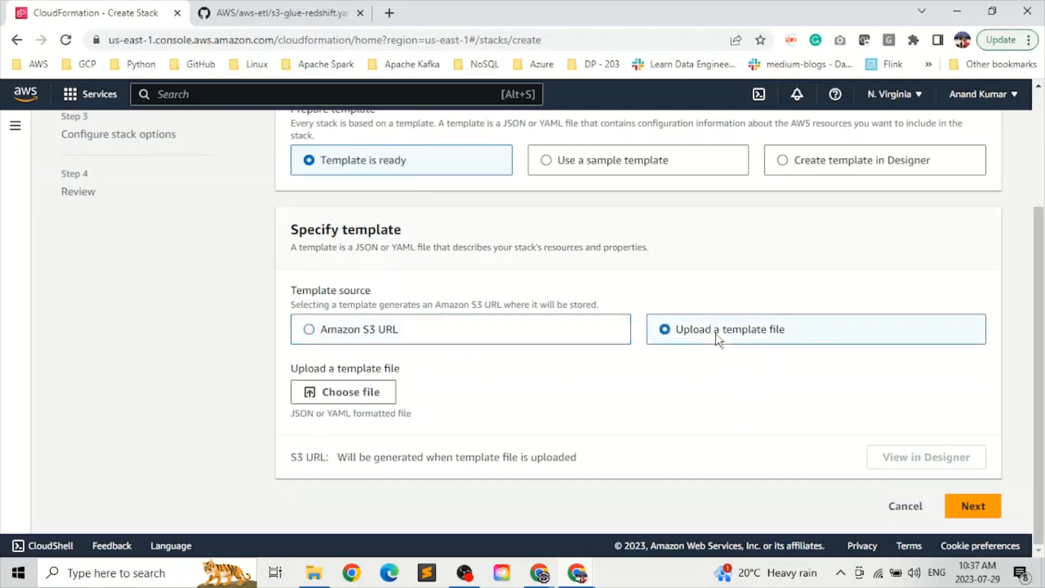
left_click(348, 393)
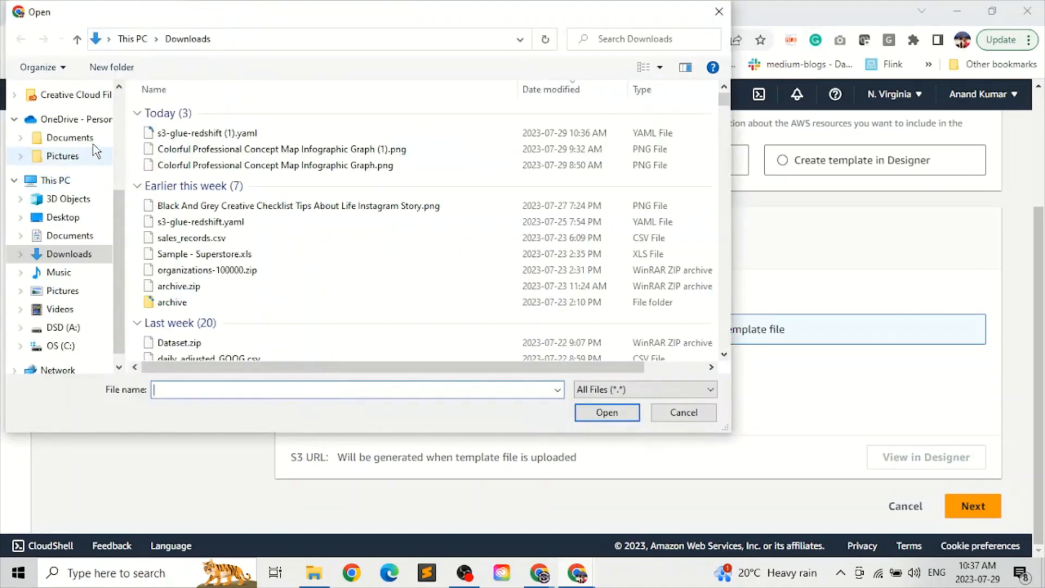
left_click(228, 137)
left_click(619, 415)
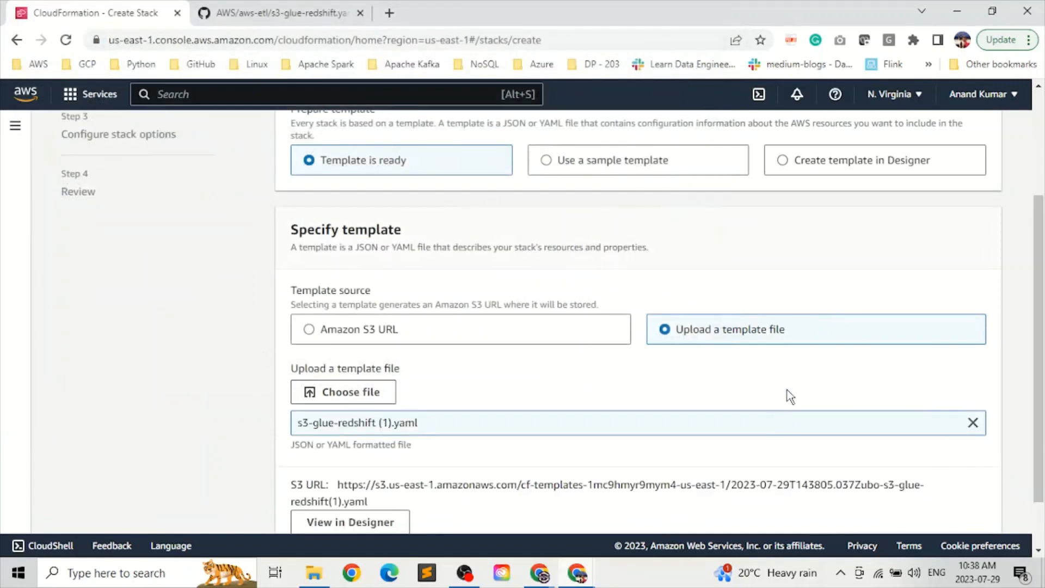
scroll(786, 390, "down", 1)
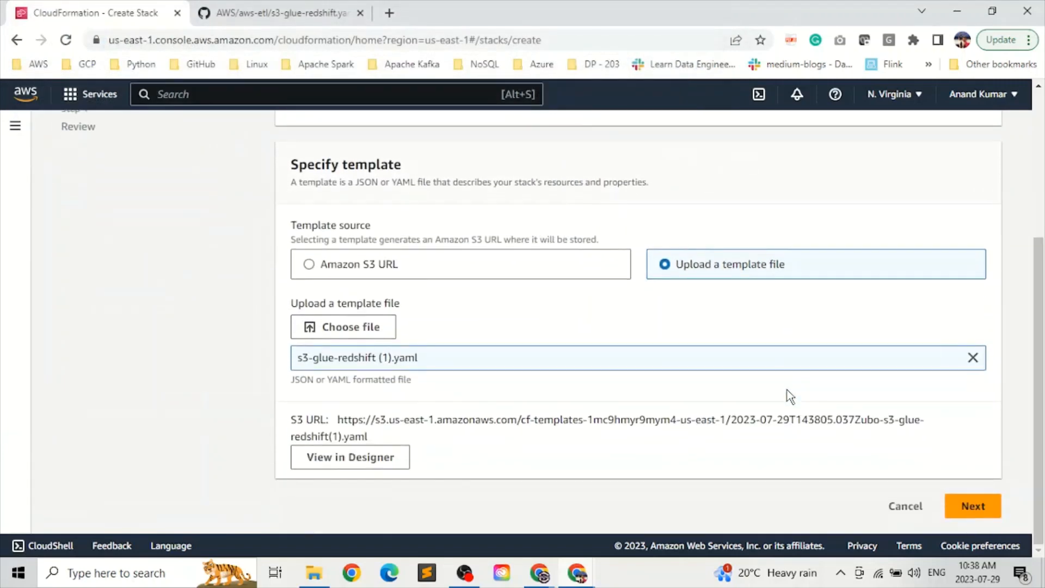
left_click(973, 506)
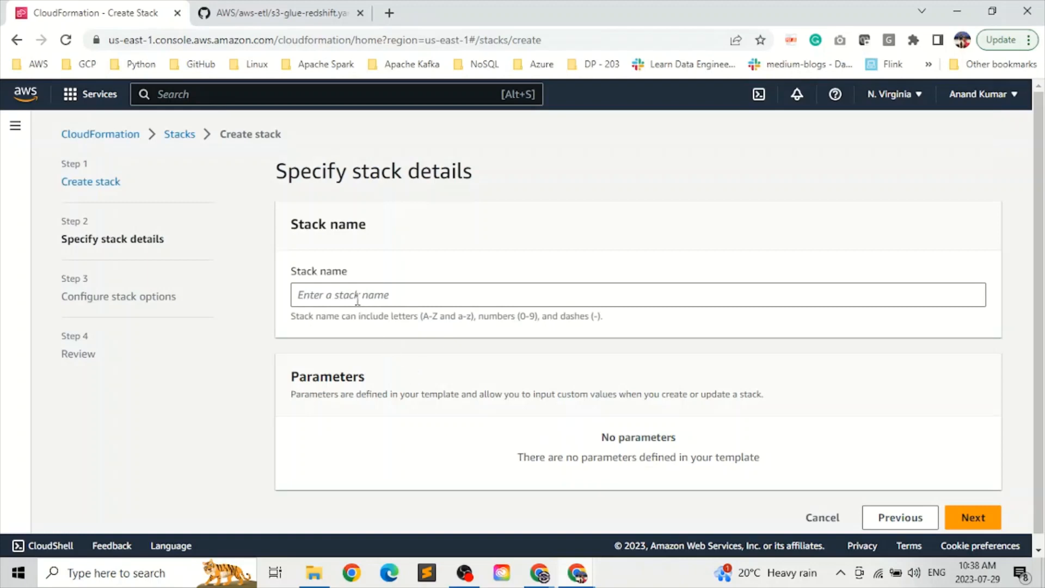
Step: Name the stack DE-Redshift and continue to the stack options
left_click(354, 295)
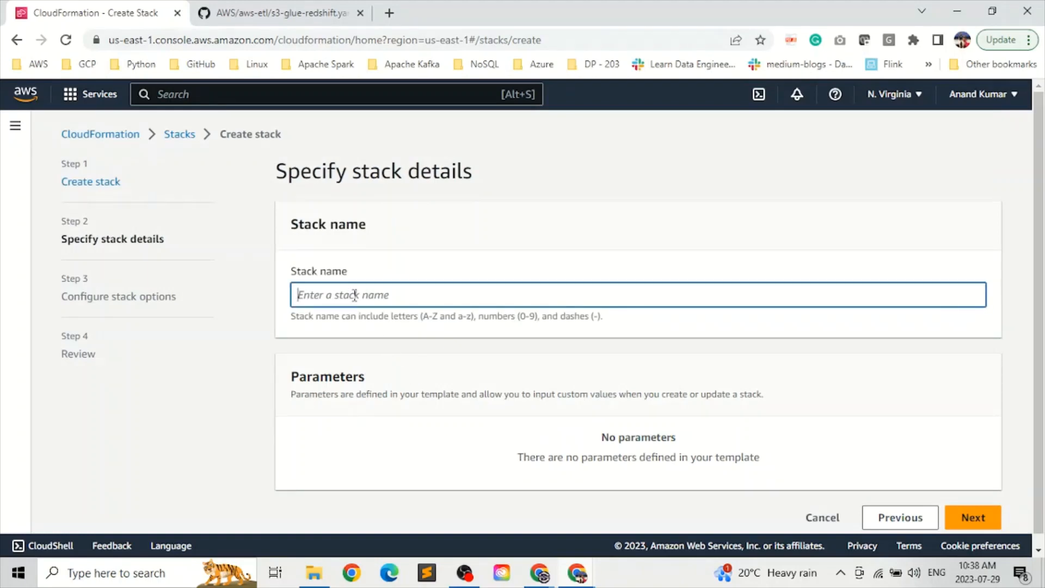
type("Redshify")
key("BackSpace")
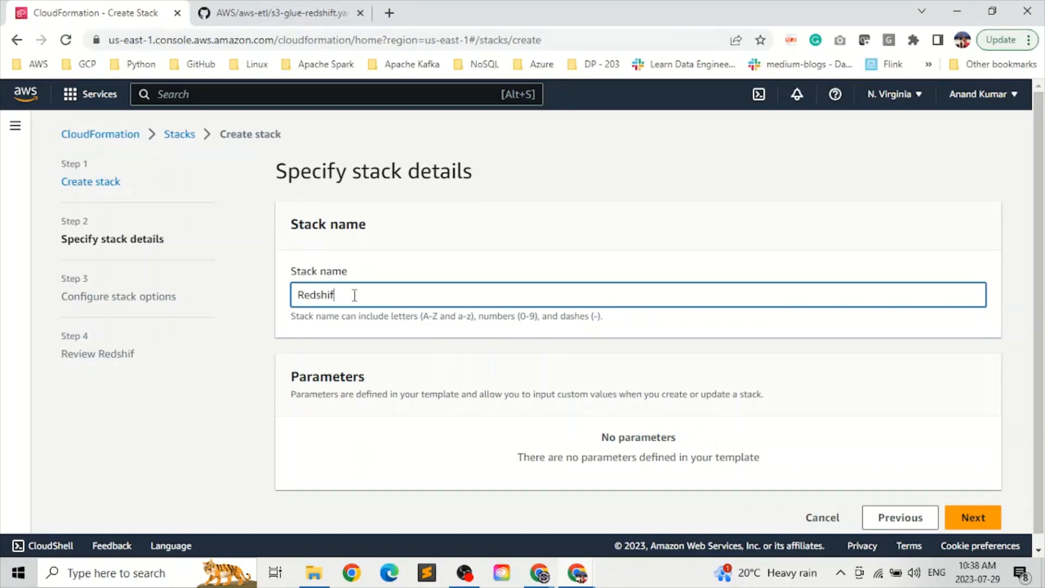
type("DE-")
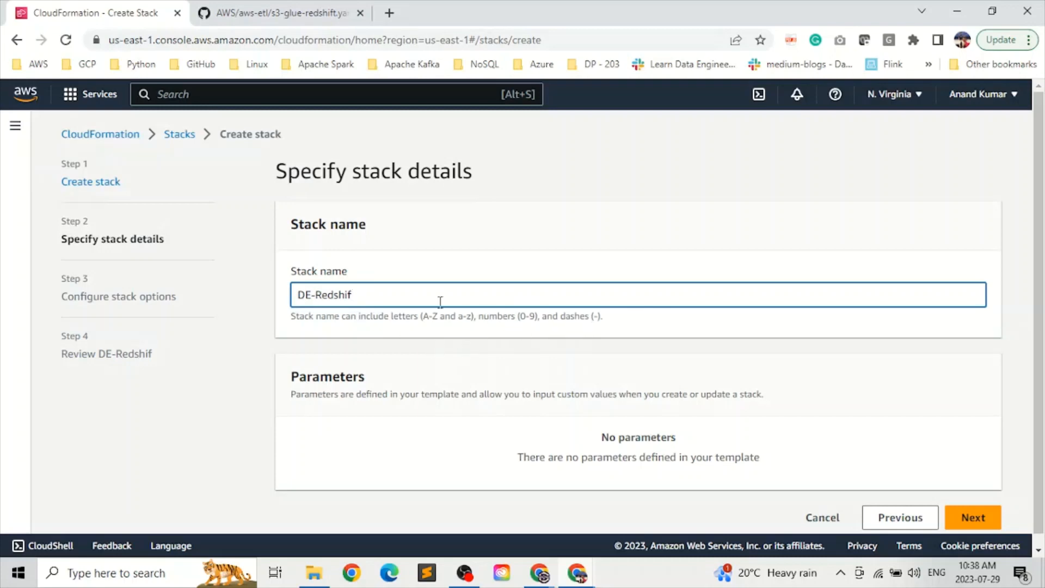
left_click(362, 293)
left_click(984, 520)
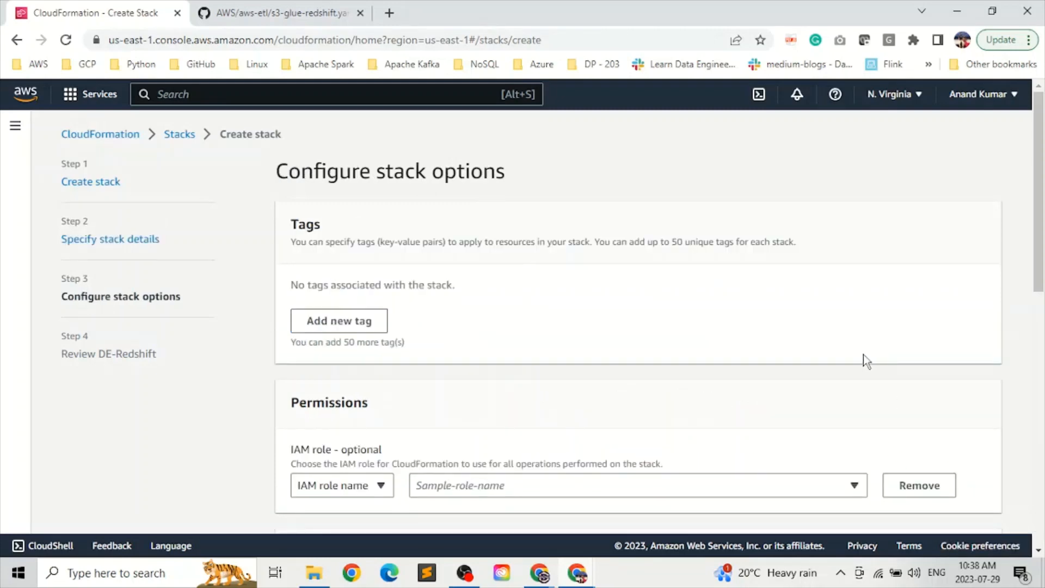
Step: Look through the permissions, failure and advanced stack options, keep the defaults and continue to the review
scroll(719, 291, "down", 4)
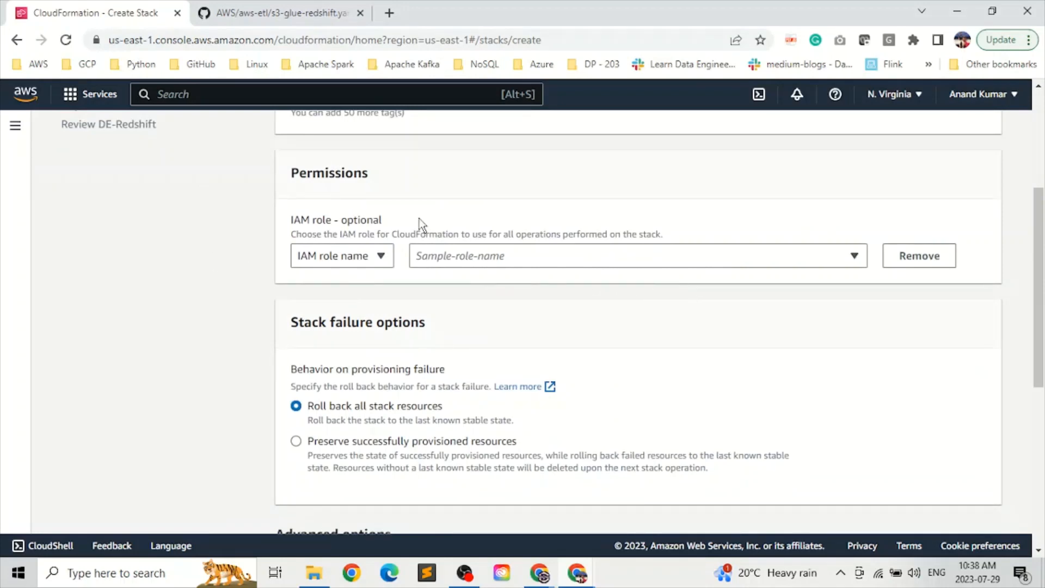
scroll(583, 294, "up", 3)
scroll(556, 277, "down", 4)
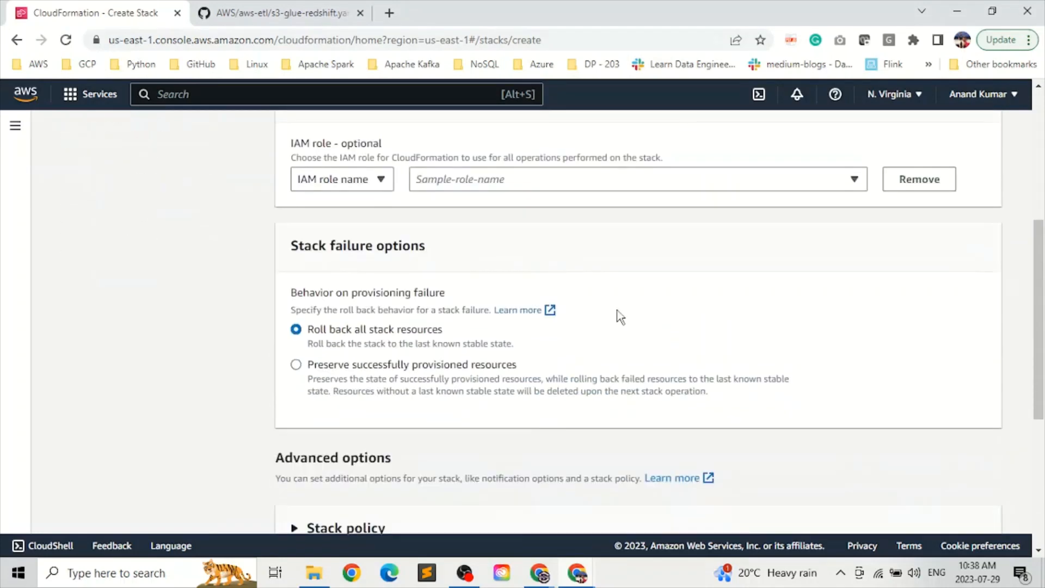
scroll(517, 409, "down", 3)
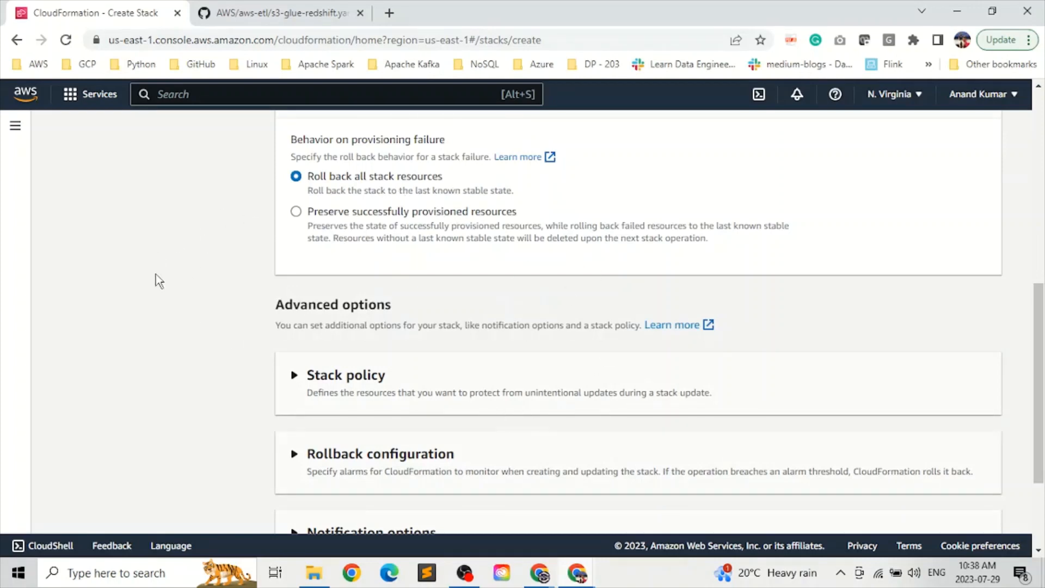
scroll(531, 318, "up", 1)
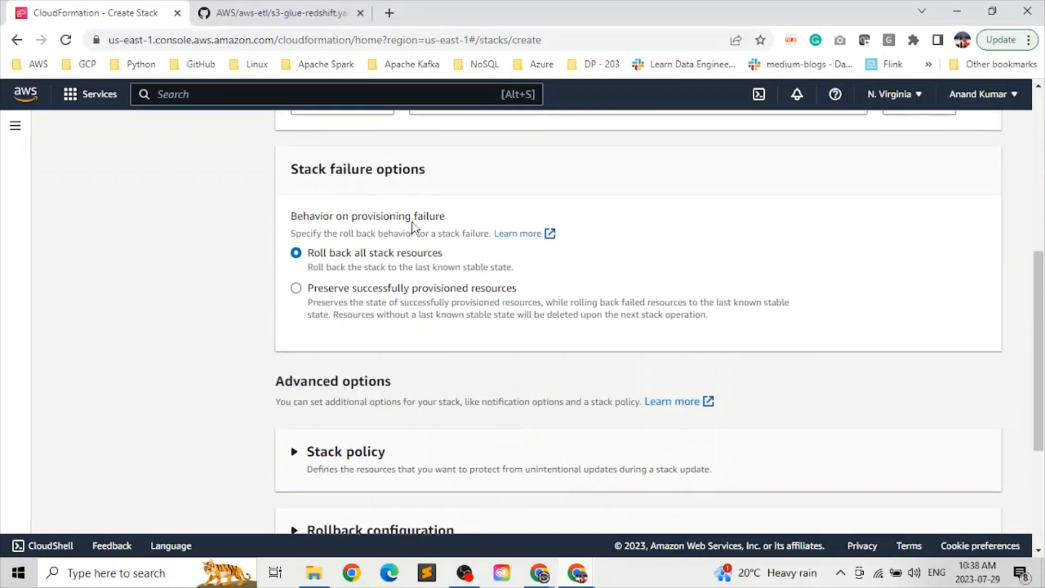
scroll(675, 299, "down", 2)
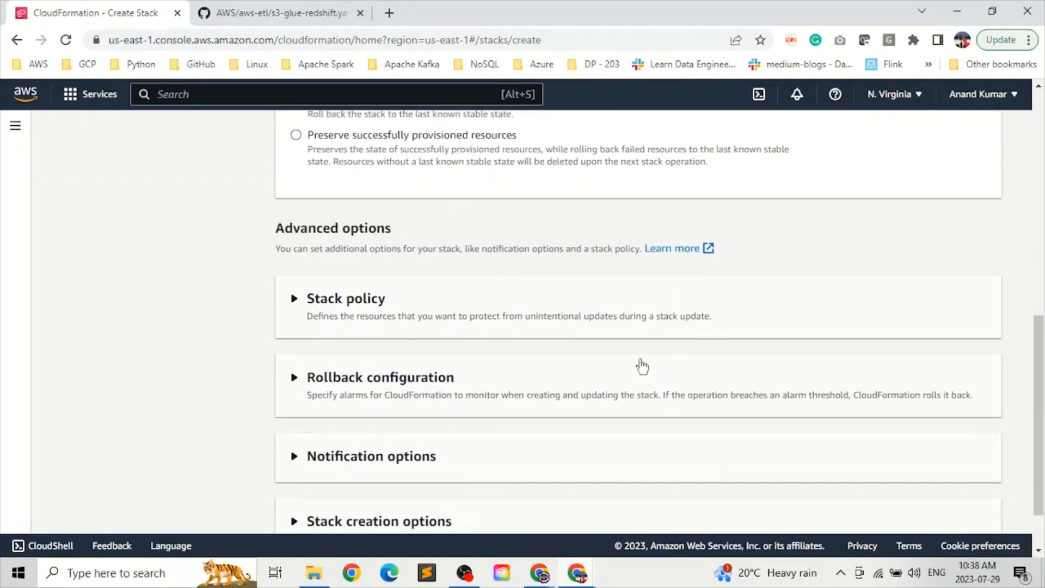
scroll(642, 364, "down", 1)
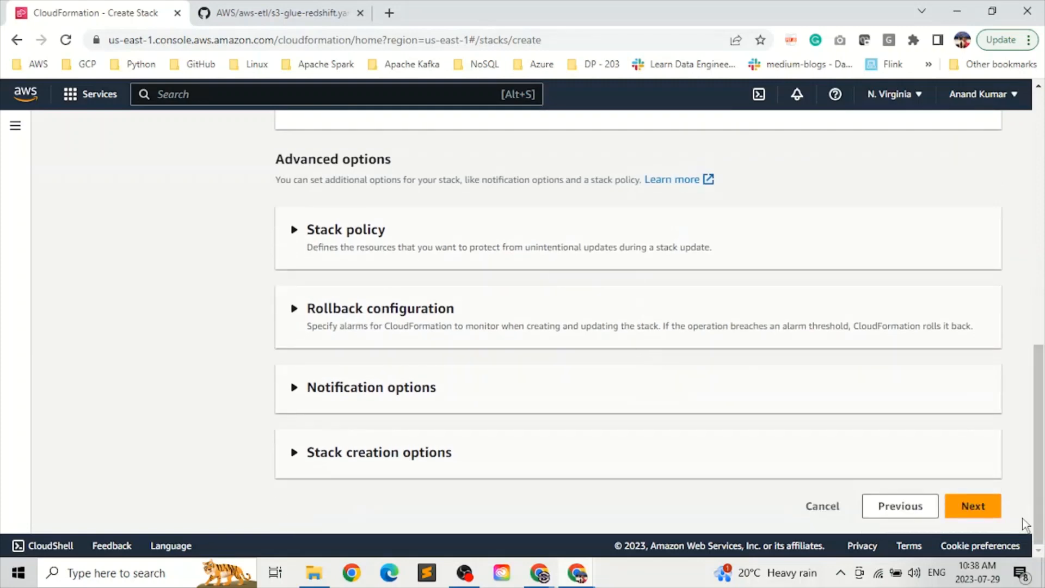
left_click(993, 514)
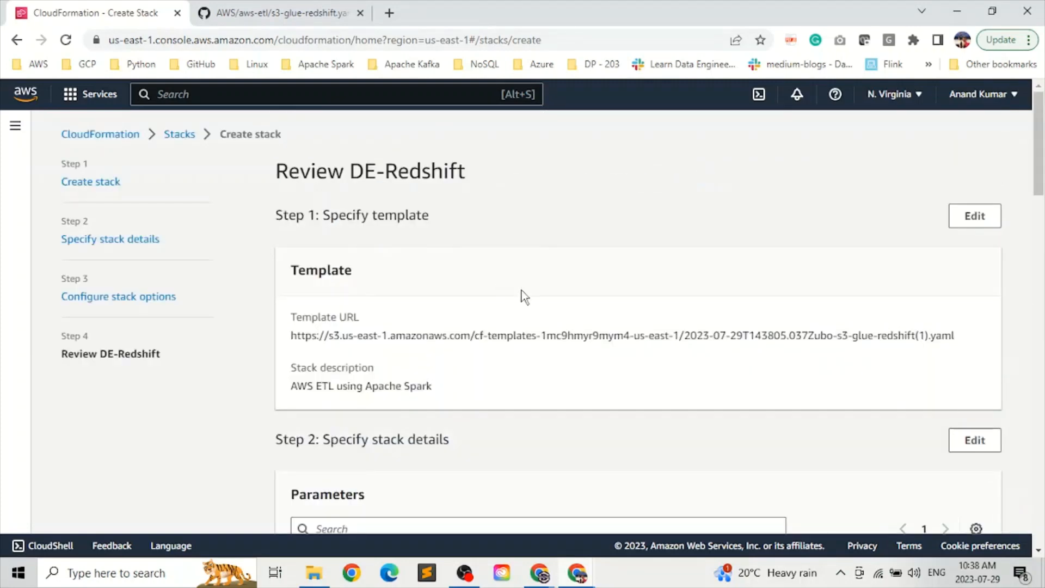
Step: Acknowledge that CloudFormation might create IAM resources, submit the stack and widen the view of its events
scroll(523, 296, "down", 3)
scroll(599, 403, "down", 12)
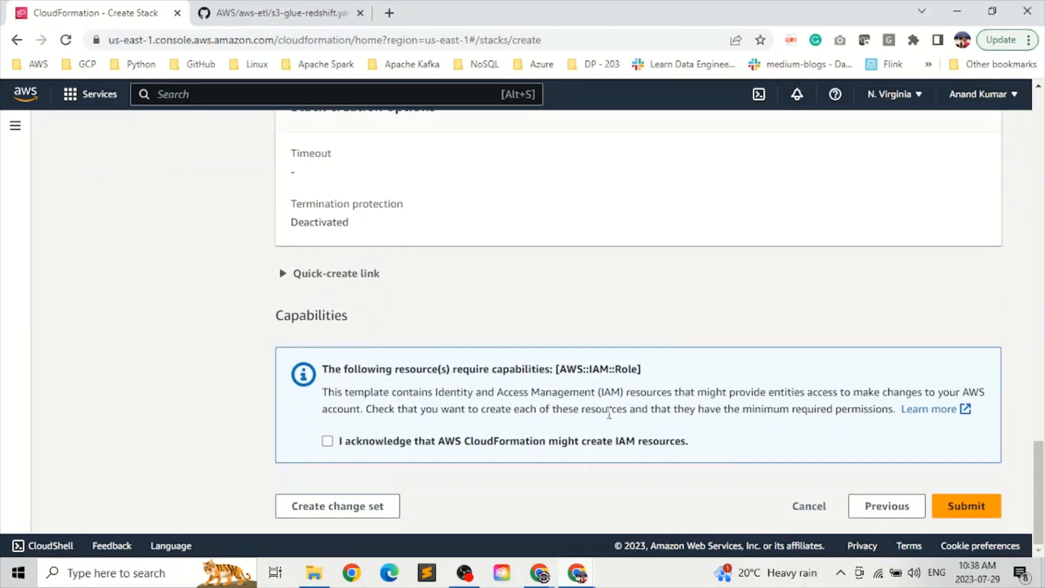
left_click(329, 442)
left_click(965, 508)
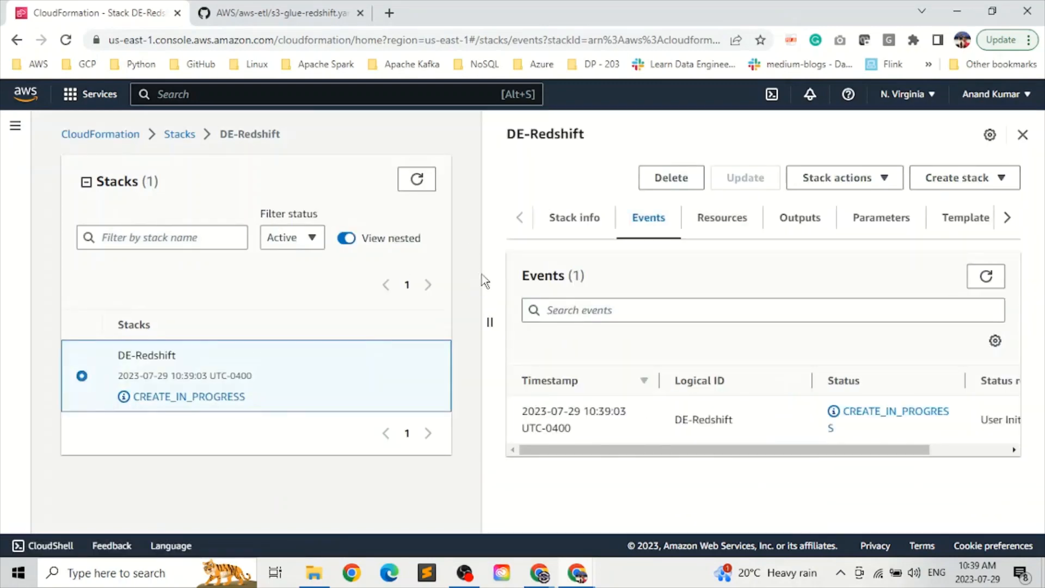
left_click_drag(489, 322, 320, 320)
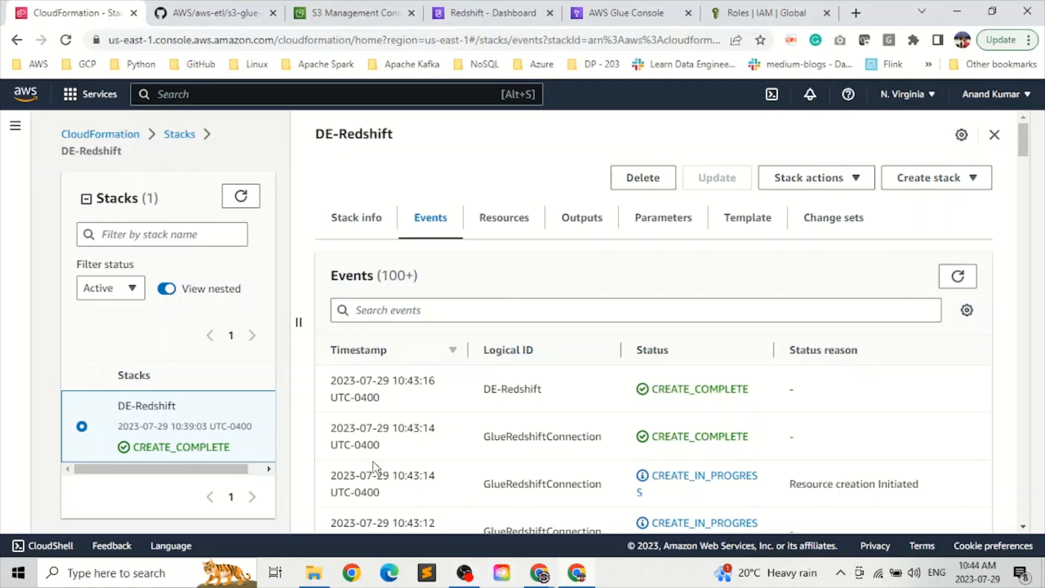
Step: Compare the bucket list in Amazon S3 with the DataBucket and SourceDataBucket definitions in s3-glue-redshift.yaml on GitHub
left_click(335, 22)
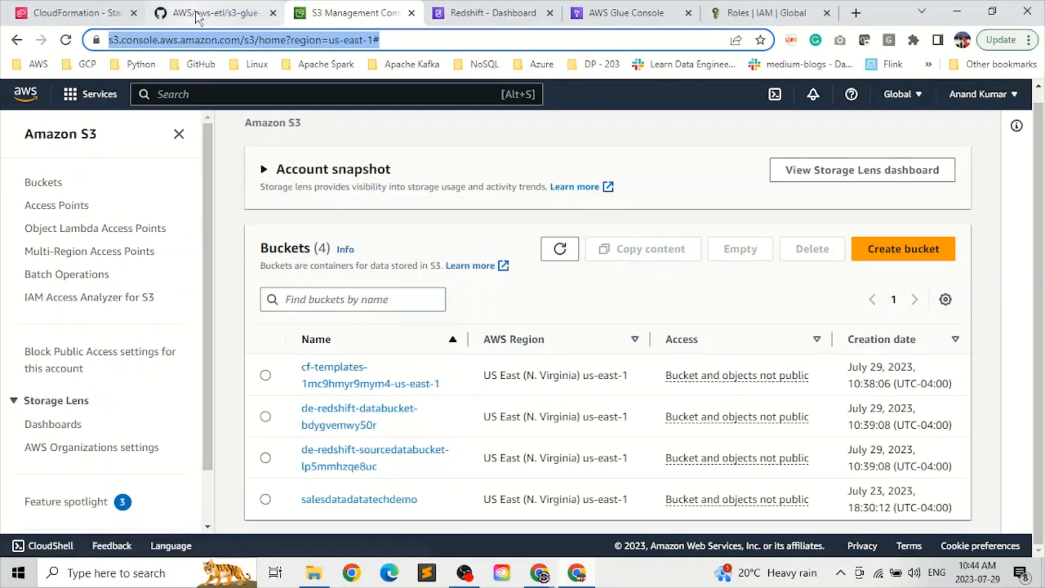
left_click(215, 13)
scroll(617, 396, "down", 1)
scroll(617, 396, "down", 20)
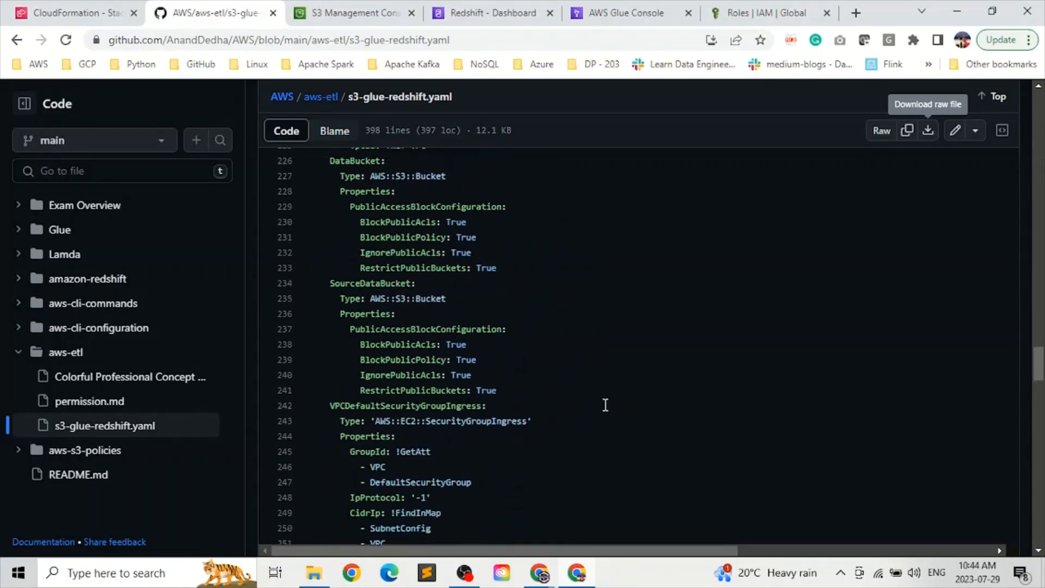
scroll(604, 405, "up", 2)
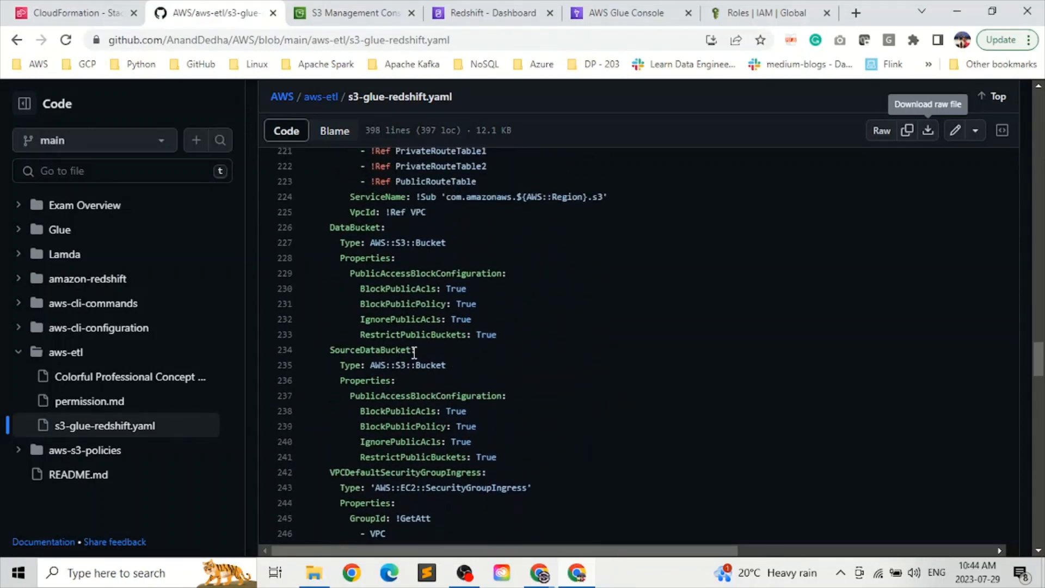
left_click_drag(414, 353, 332, 351)
left_click_drag(383, 228, 329, 228)
left_click(359, 12)
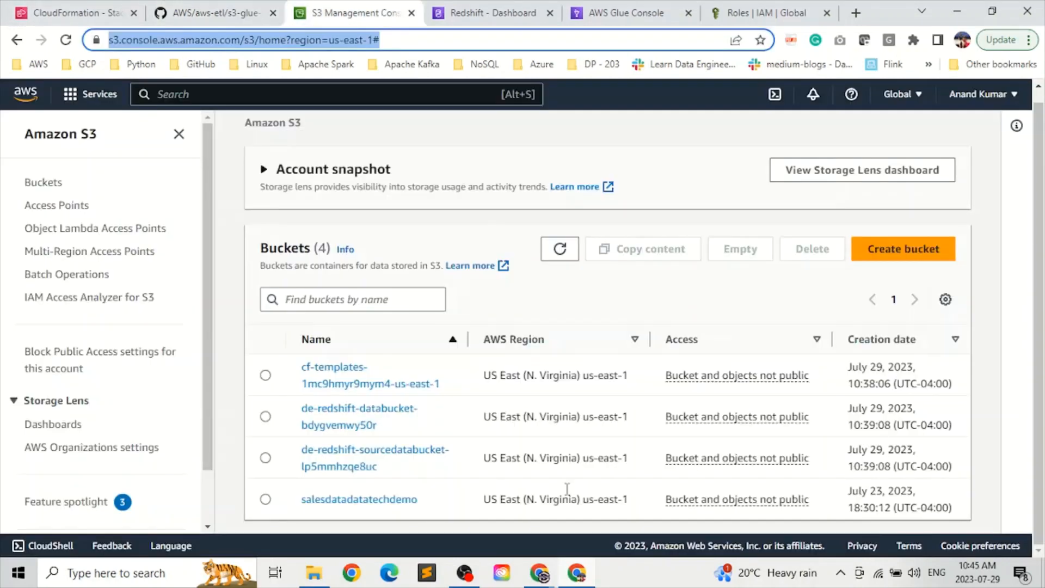
Step: Review the DE-Redshift stack's creation events in CloudFormation down to DataBucket and SourceDataBucket, and check these against the S3 bucket list
left_click(82, 12)
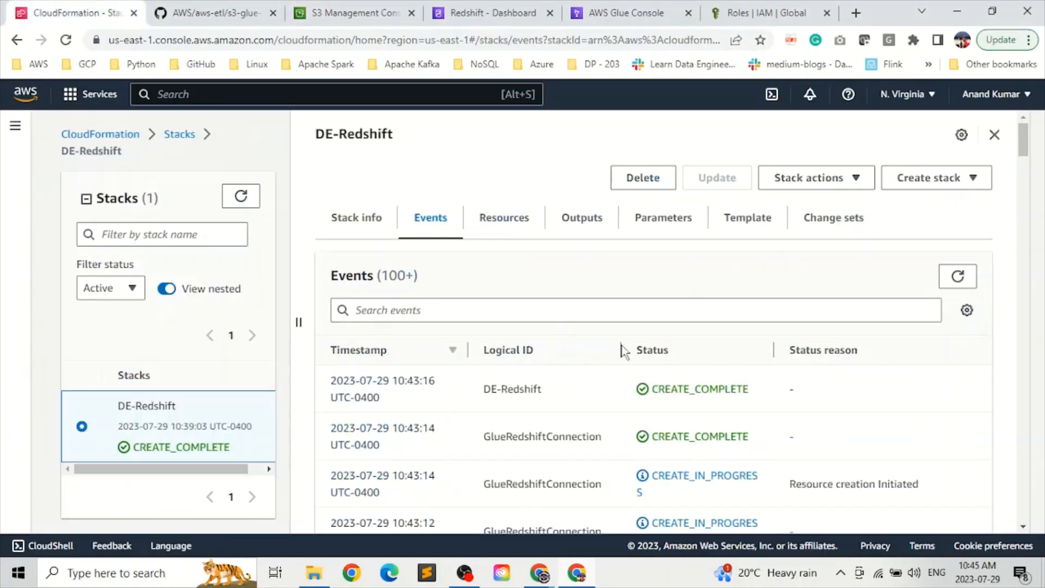
scroll(794, 448, "down", 3)
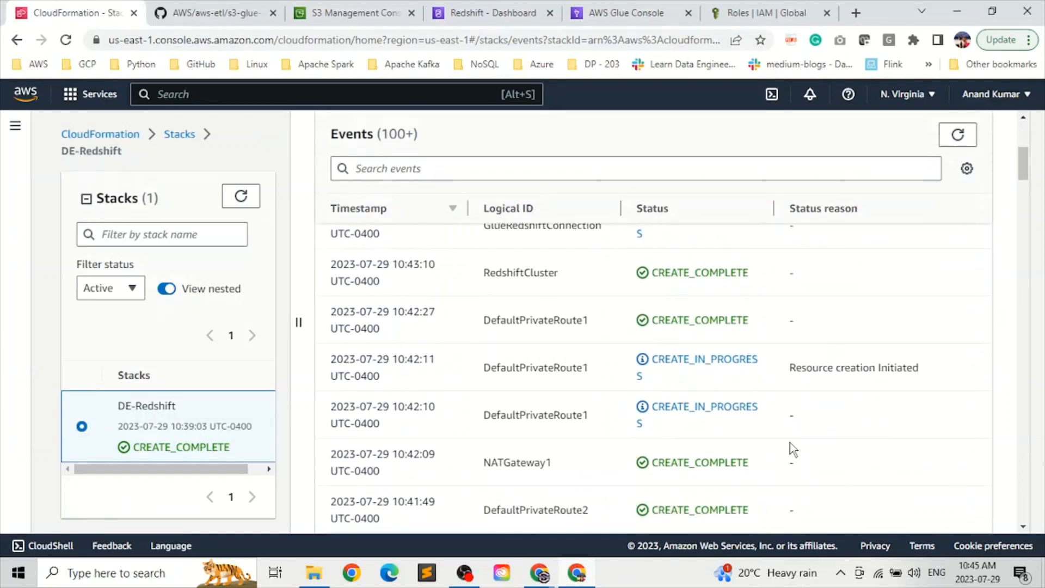
scroll(789, 442, "down", 9)
scroll(789, 443, "down", 4)
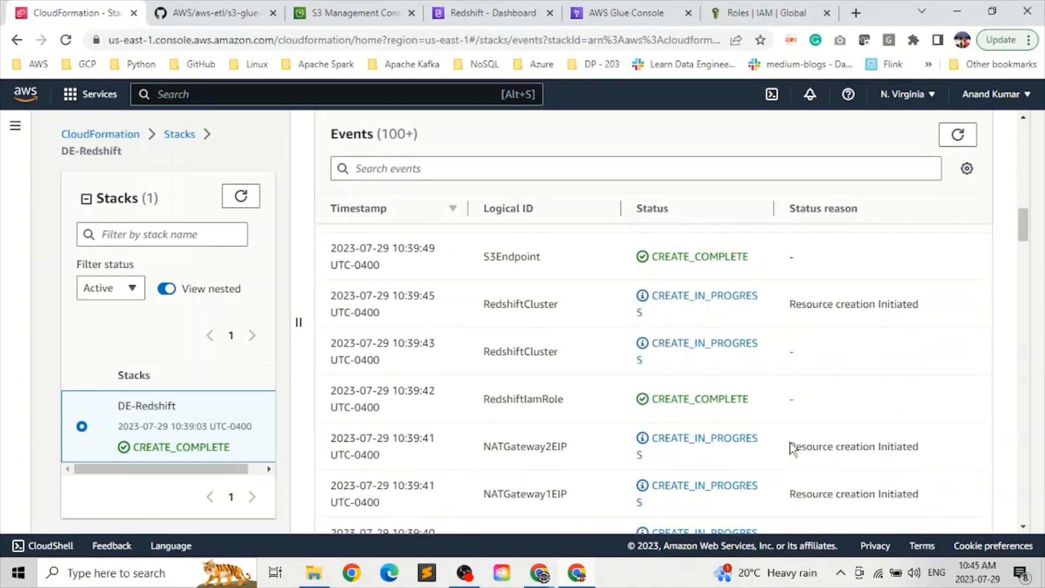
scroll(789, 442, "down", 8)
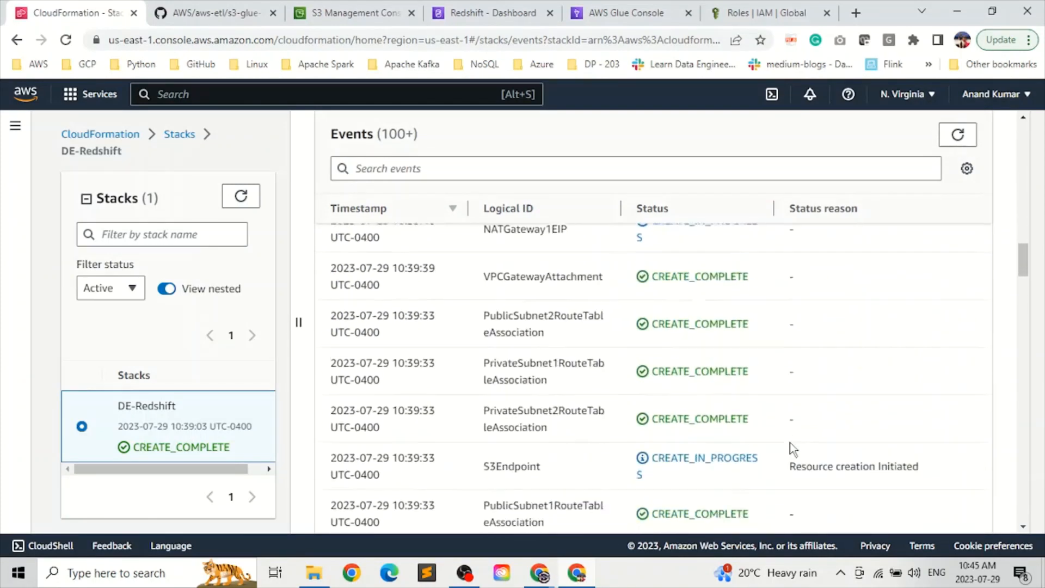
scroll(790, 443, "down", 8)
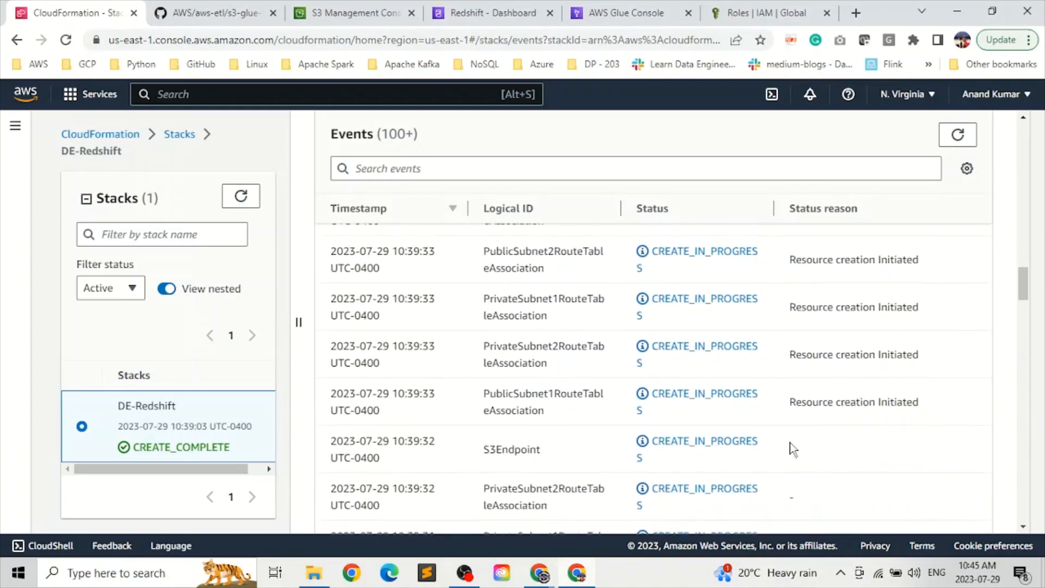
scroll(789, 442, "down", 2)
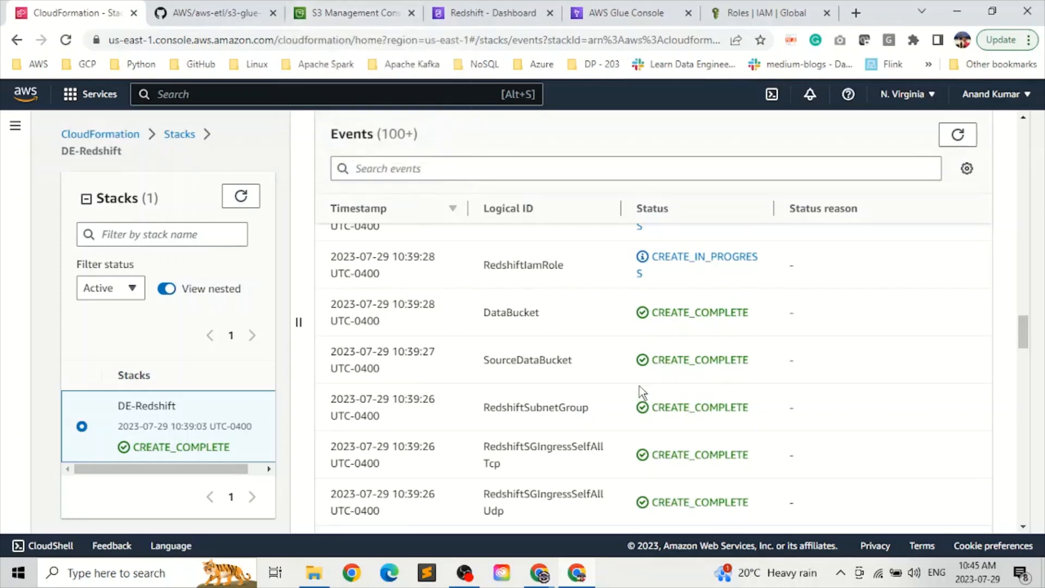
left_click(360, 15)
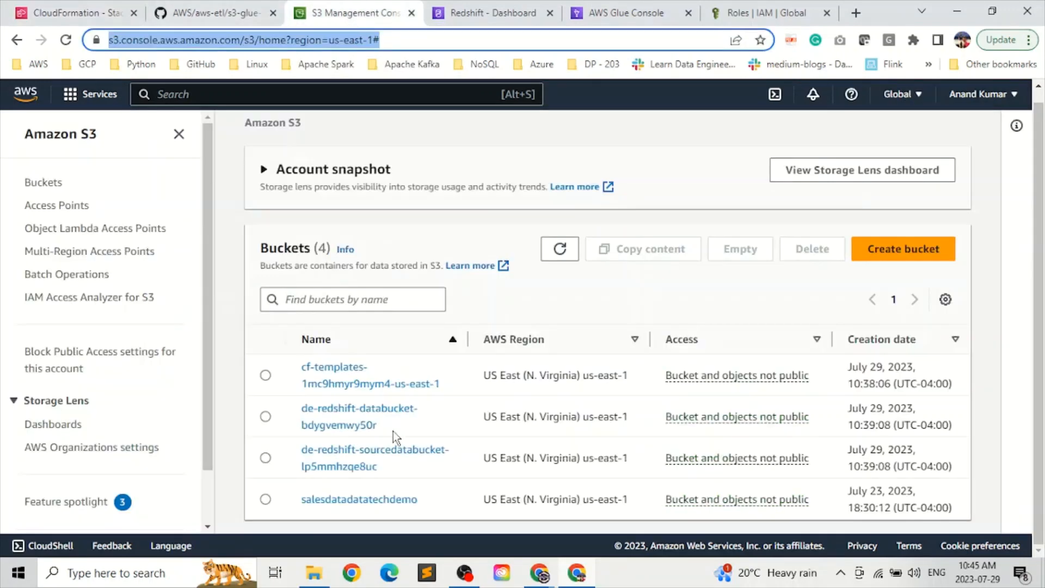
Step: Check the resources overview and the status of the stack's cluster on the Redshift provisioned clusters dashboard
left_click(509, 12)
scroll(506, 376, "down", 5)
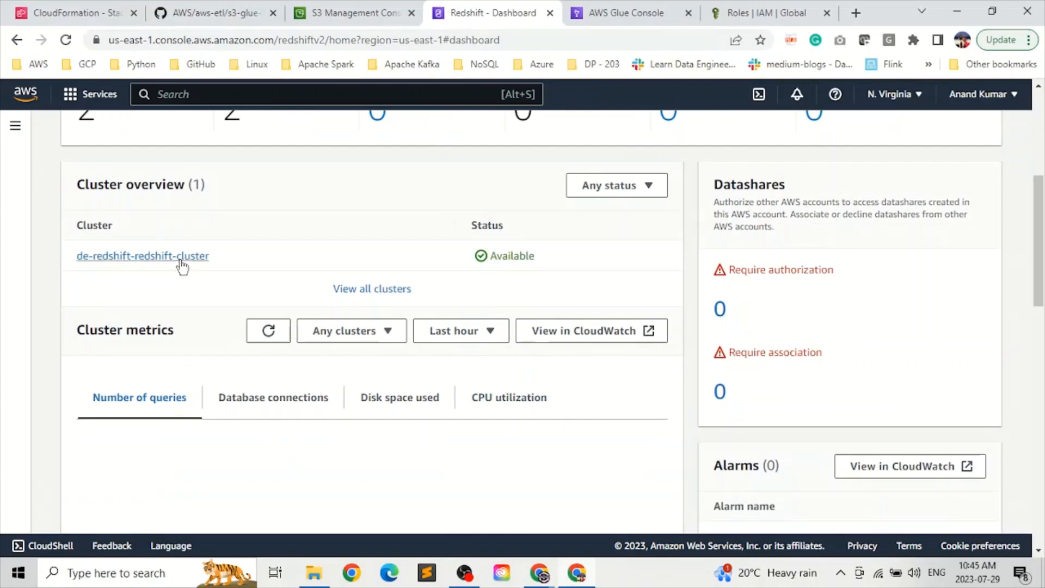
scroll(261, 217, "up", 3)
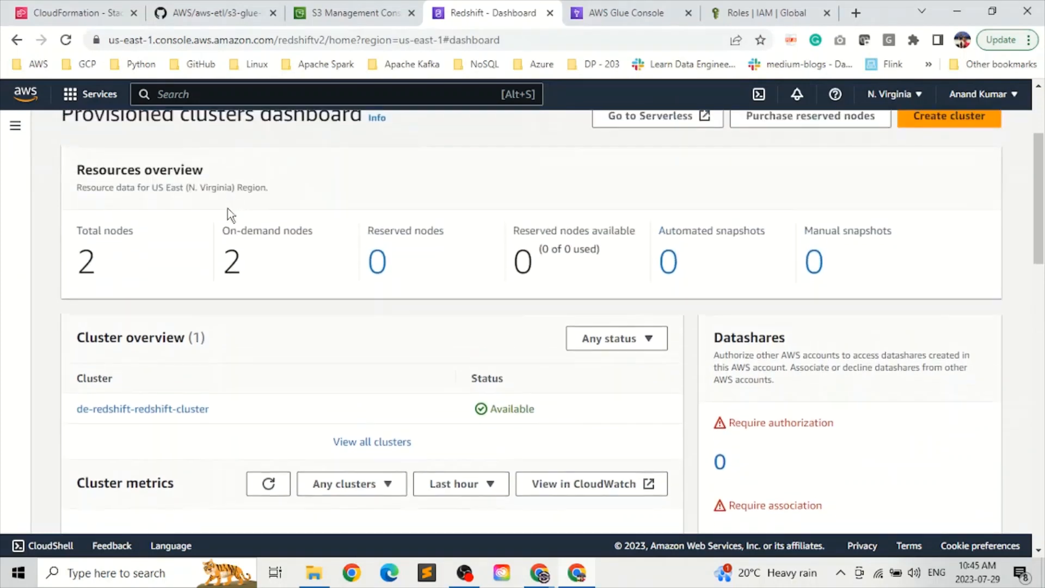
scroll(340, 376, "down", 1)
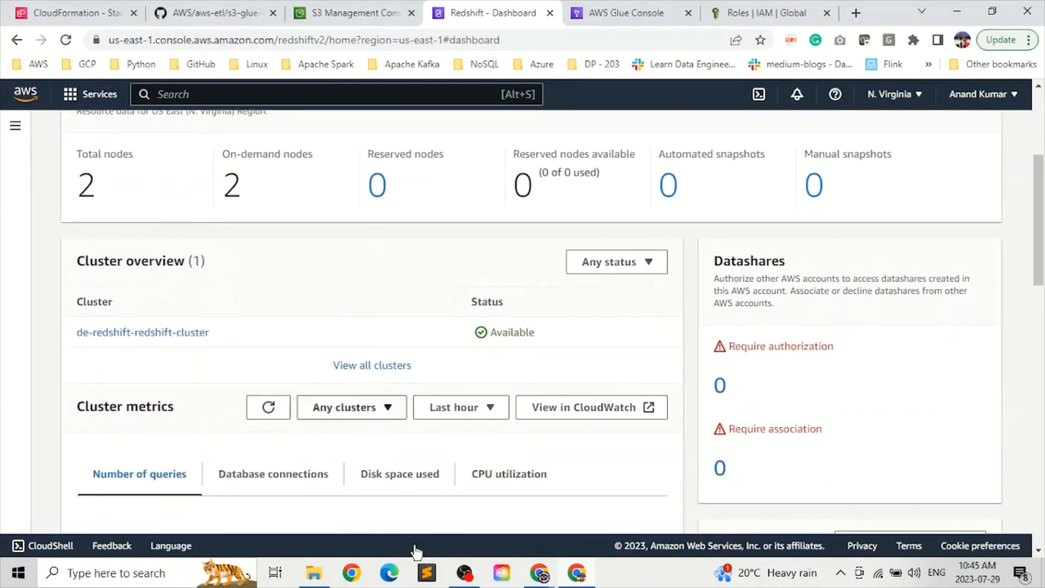
Step: Open the Data Catalog connections in AWS Glue and look at the listed Redshift connection
left_click(631, 17)
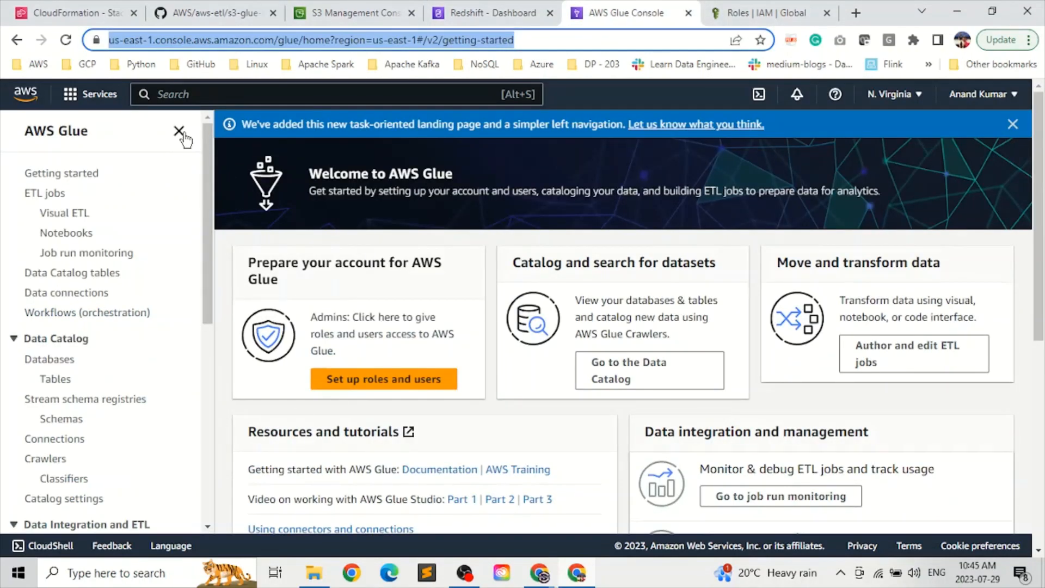
scroll(197, 250, "down", 2)
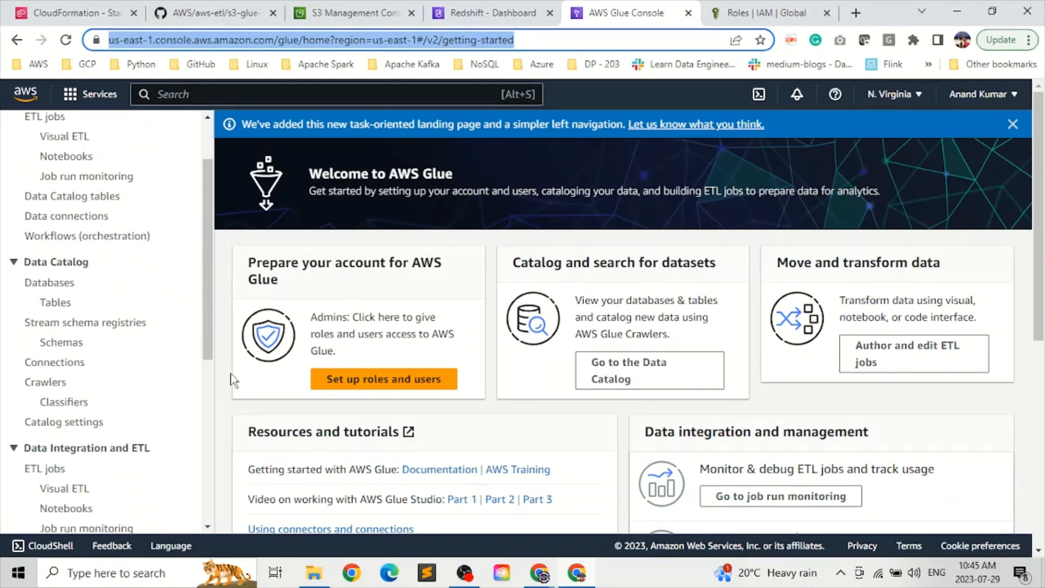
left_click(60, 362)
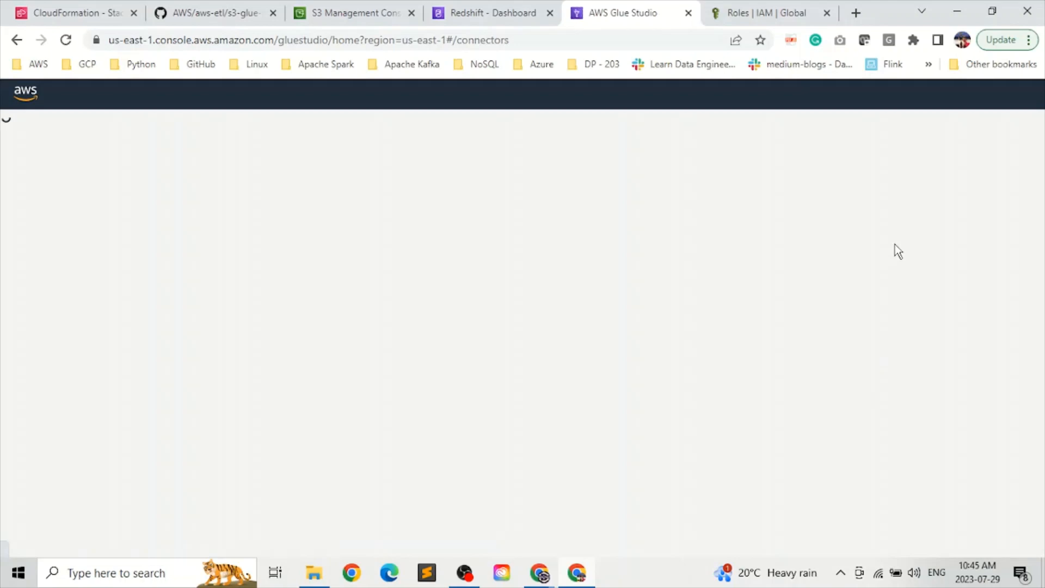
scroll(627, 381, "down", 3)
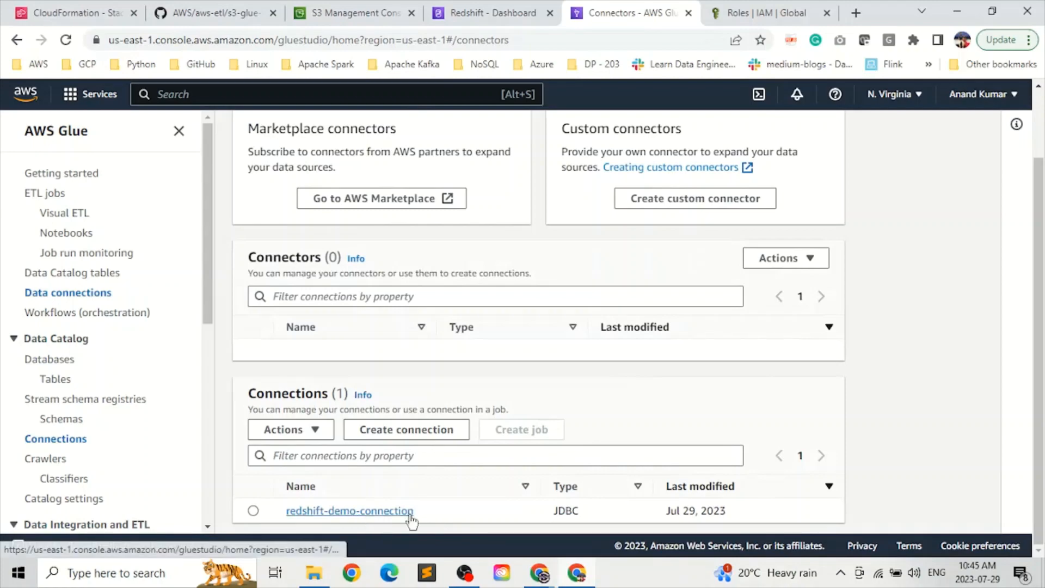
Step: Compare the GlueRedshiftConnection name redshift-demo-connection in s3-glue-redshift.yaml on GitHub with the connection listed in AWS Glue
left_click(212, 13)
scroll(744, 344, "down", 20)
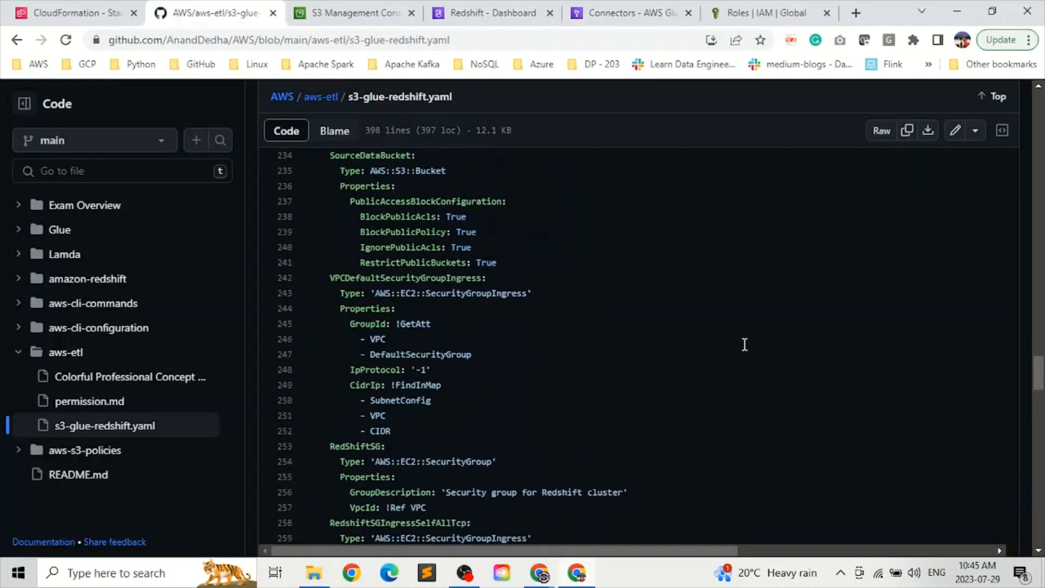
scroll(745, 344, "down", 8)
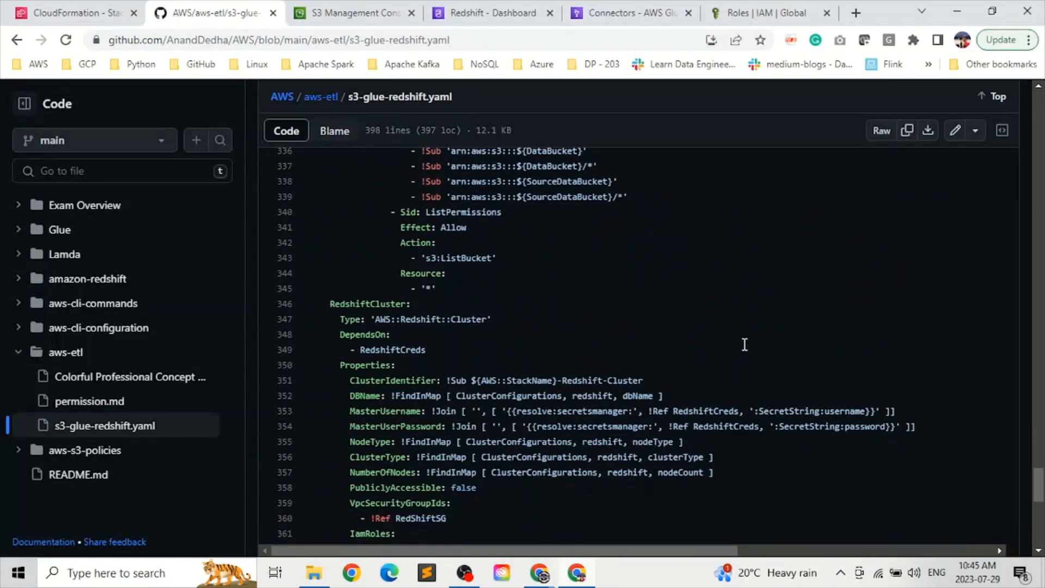
scroll(745, 344, "down", 8)
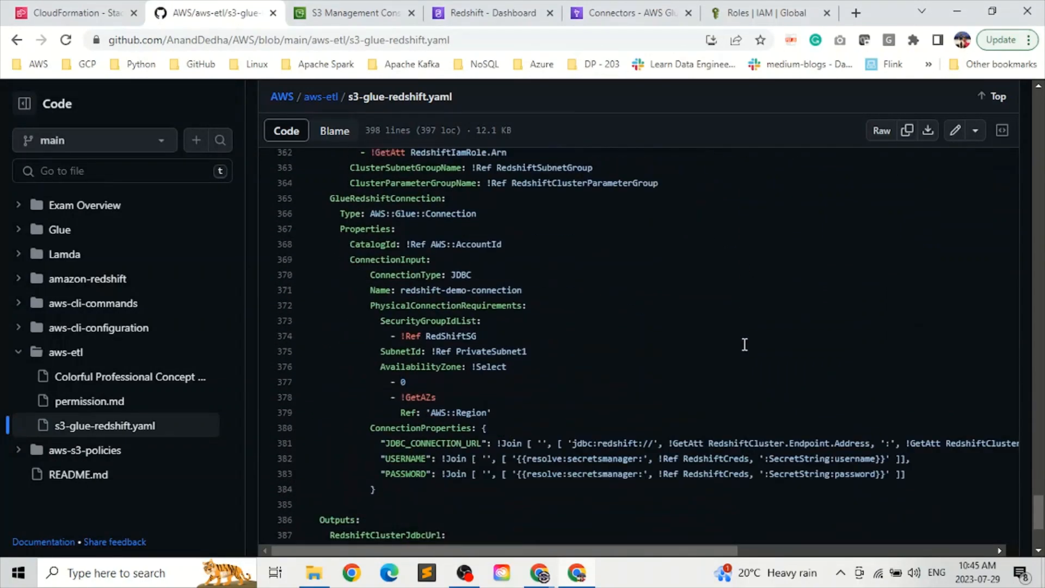
scroll(744, 344, "up", 1)
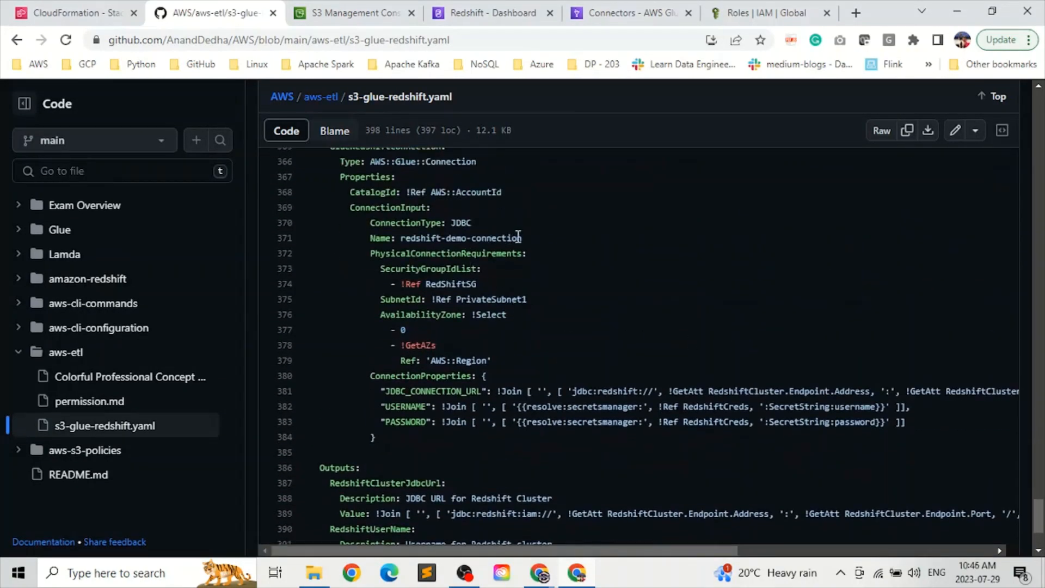
left_click_drag(523, 238, 401, 239)
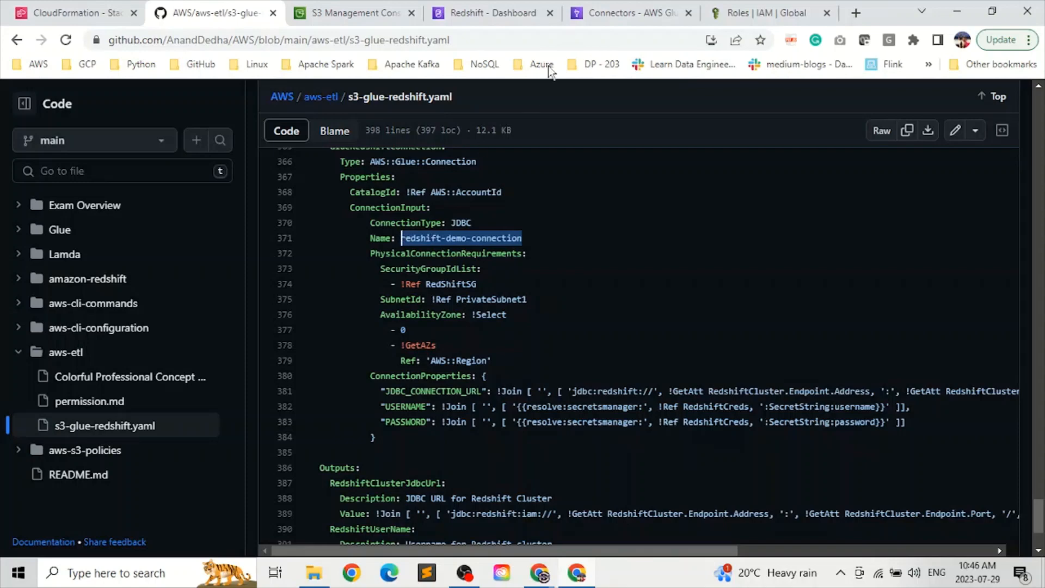
left_click(599, 12)
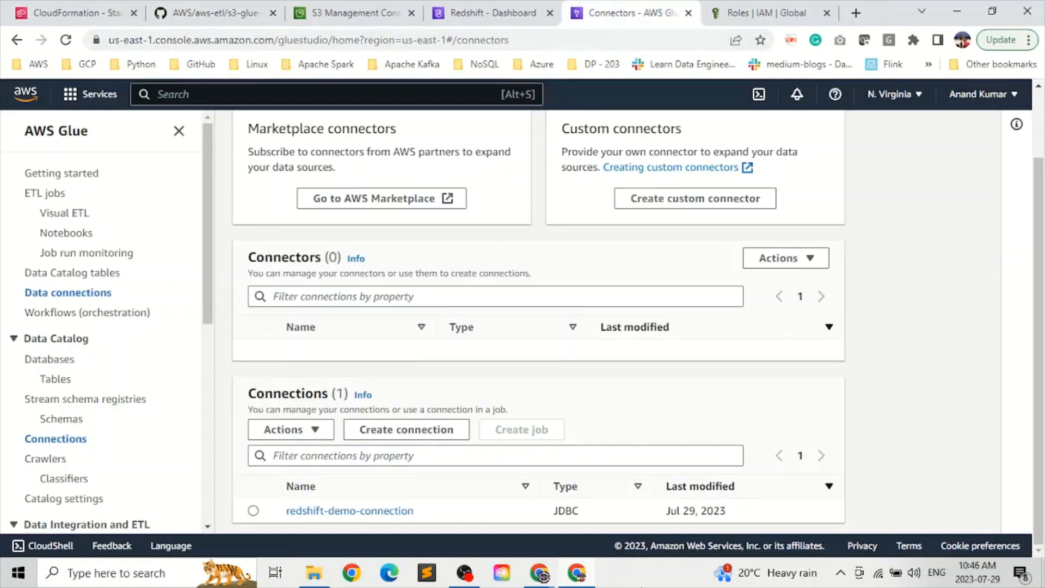
Step: Open the RedshiftIamRole created by the DE-Redshift stack from the IAM roles and examine its attached permissions policies
left_click(779, 4)
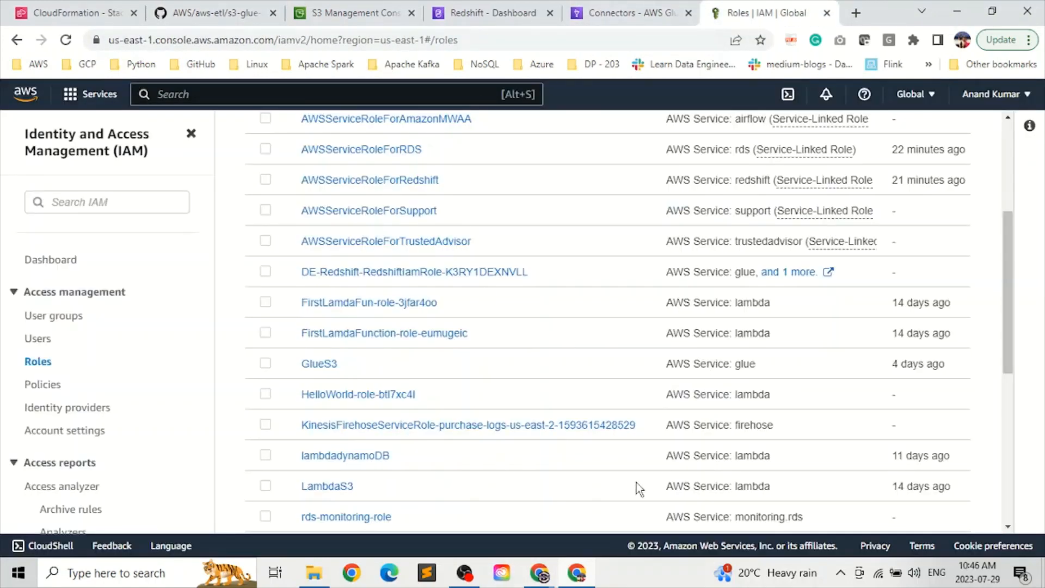
scroll(583, 292, "up", 3)
scroll(584, 292, "down", 1)
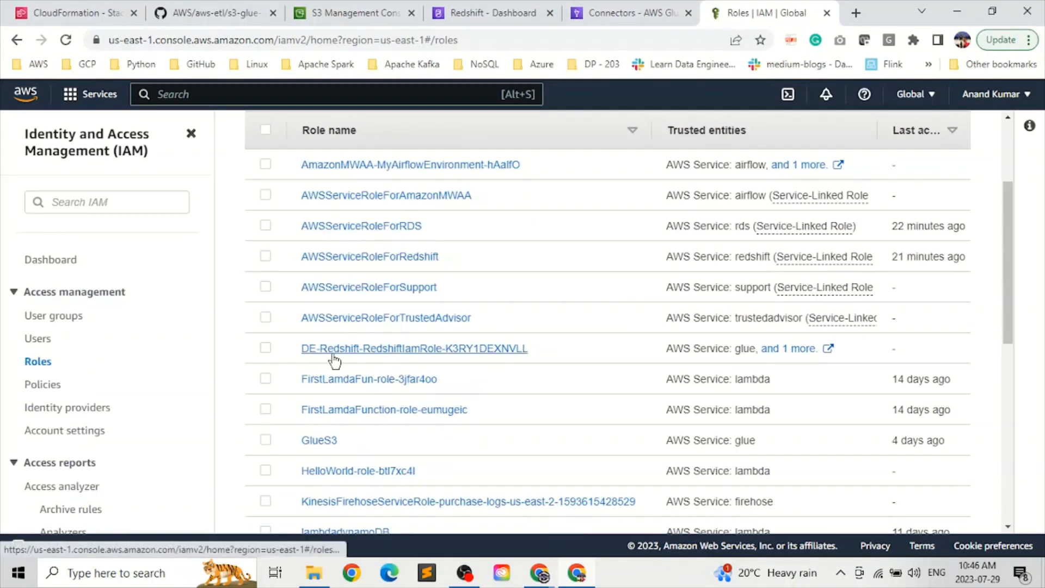
left_click(420, 351)
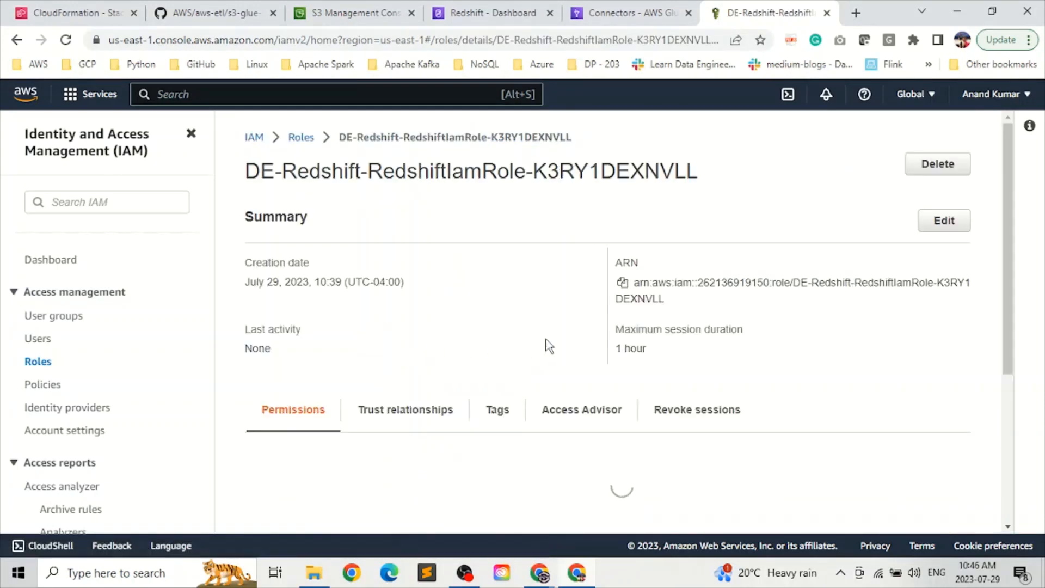
scroll(539, 337, "down", 4)
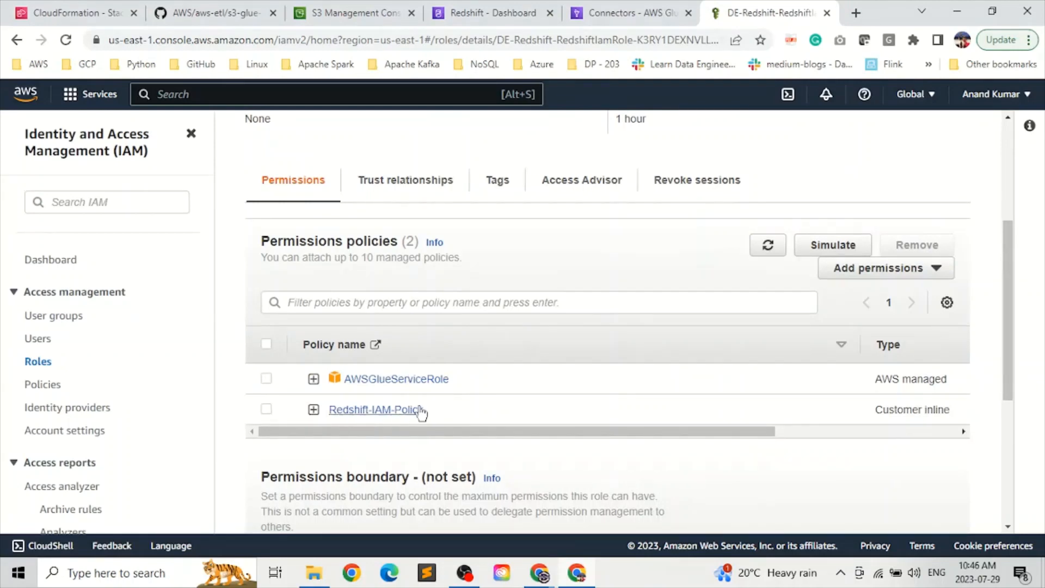
Step: Open the role's Redshift-IAM-Policy and examine the S3 actions and bucket resources in its JSON
left_click(369, 411)
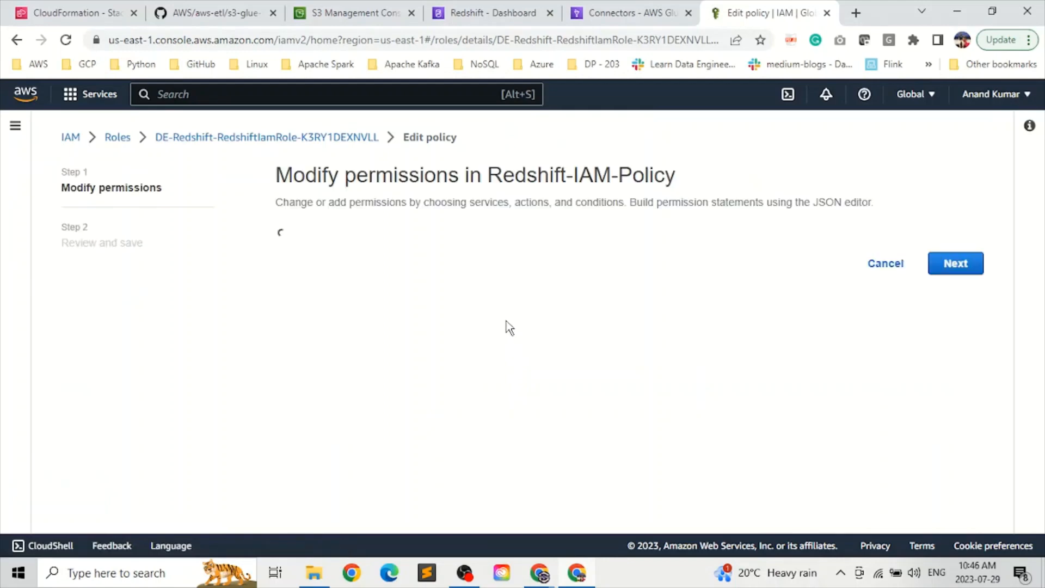
scroll(508, 321, "down", 3)
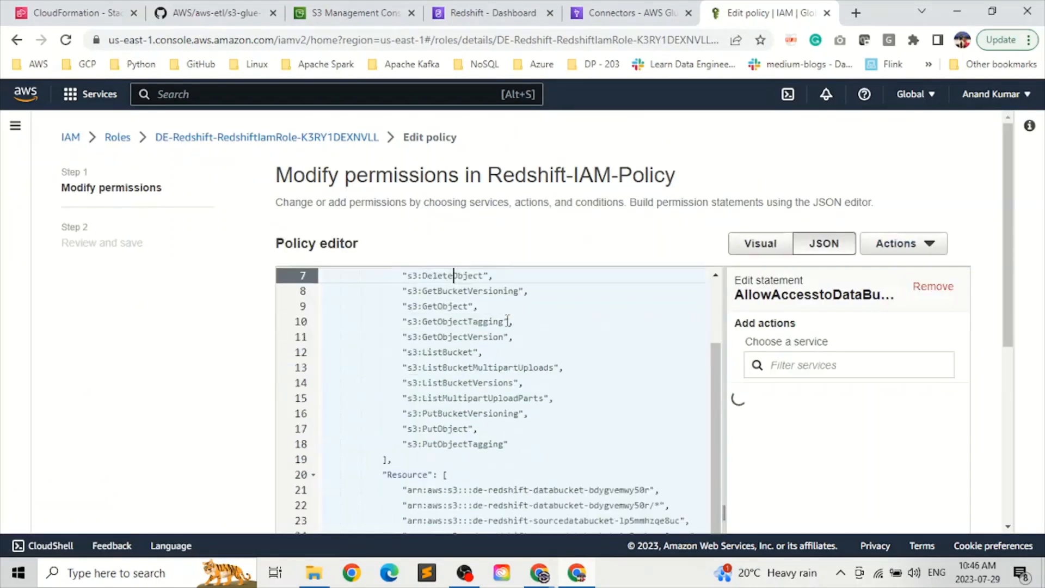
scroll(509, 325, "up", 1)
scroll(517, 370, "down", 6)
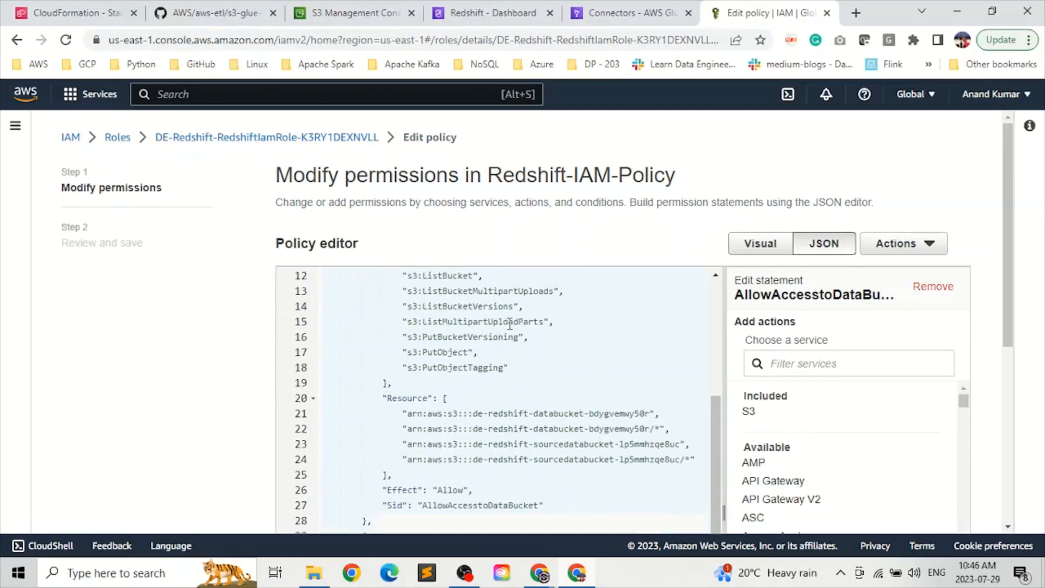
scroll(527, 423, "up", 4)
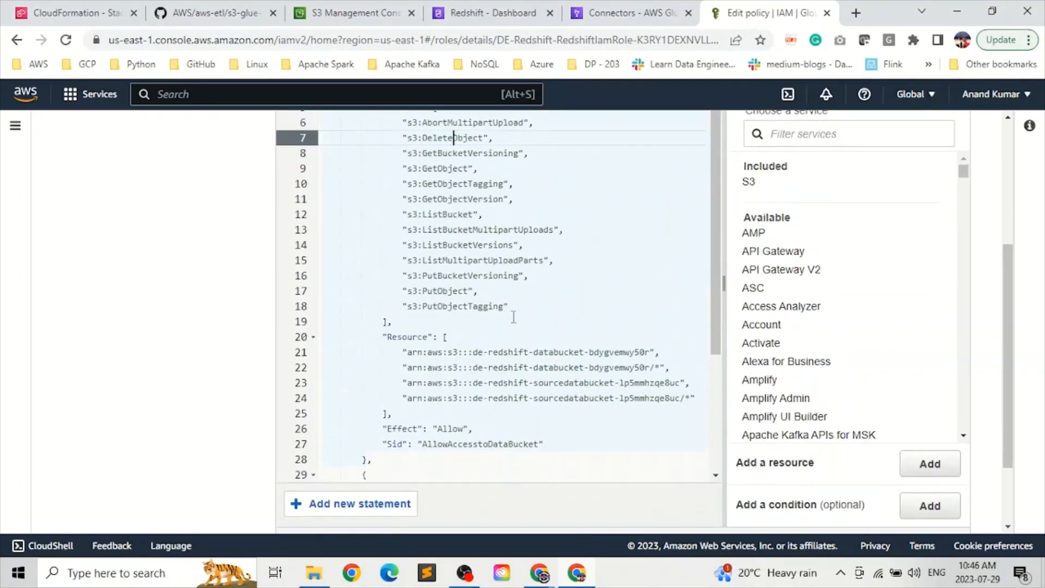
Step: Return to the stack list in CloudFormation and permanently delete the DE-Redshift stack
left_click(78, 18)
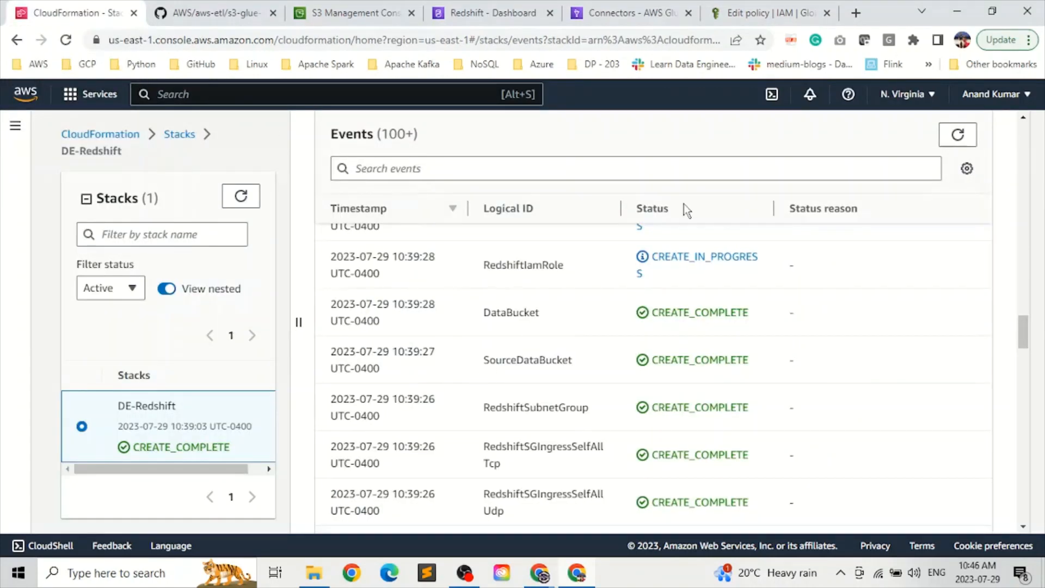
scroll(484, 407, "up", 4)
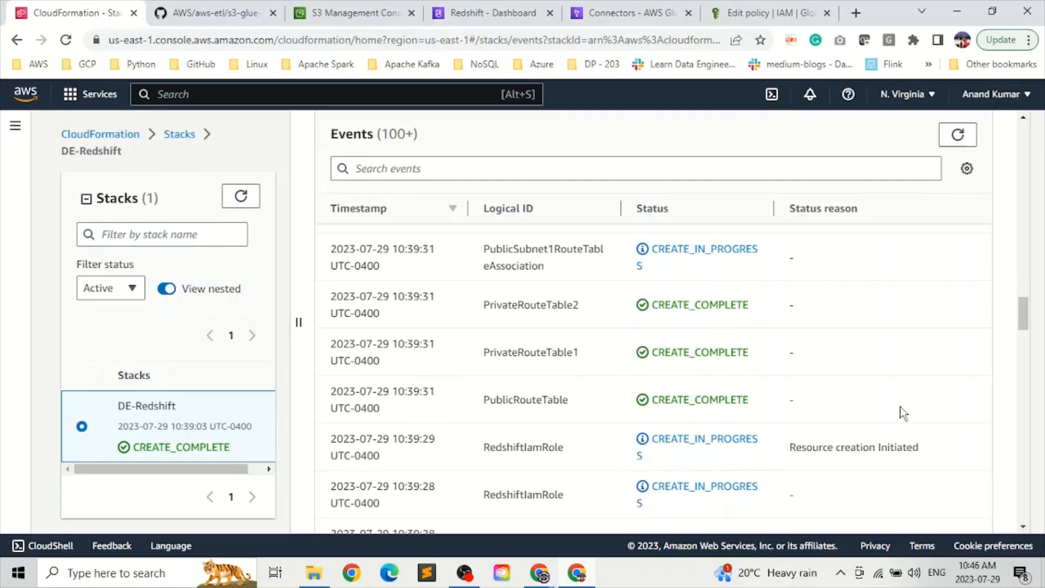
scroll(876, 305, "up", 2)
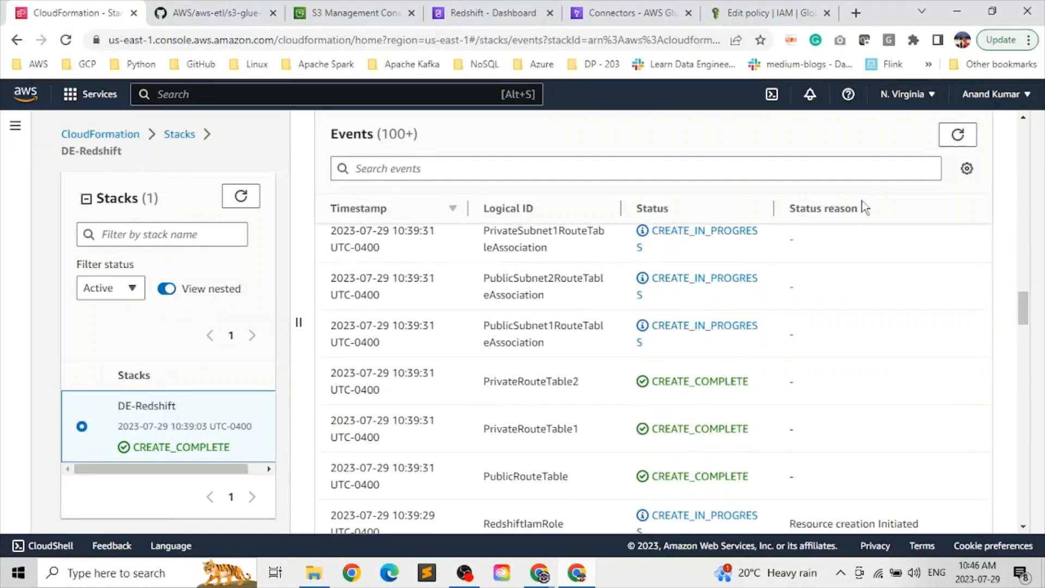
left_click(188, 136)
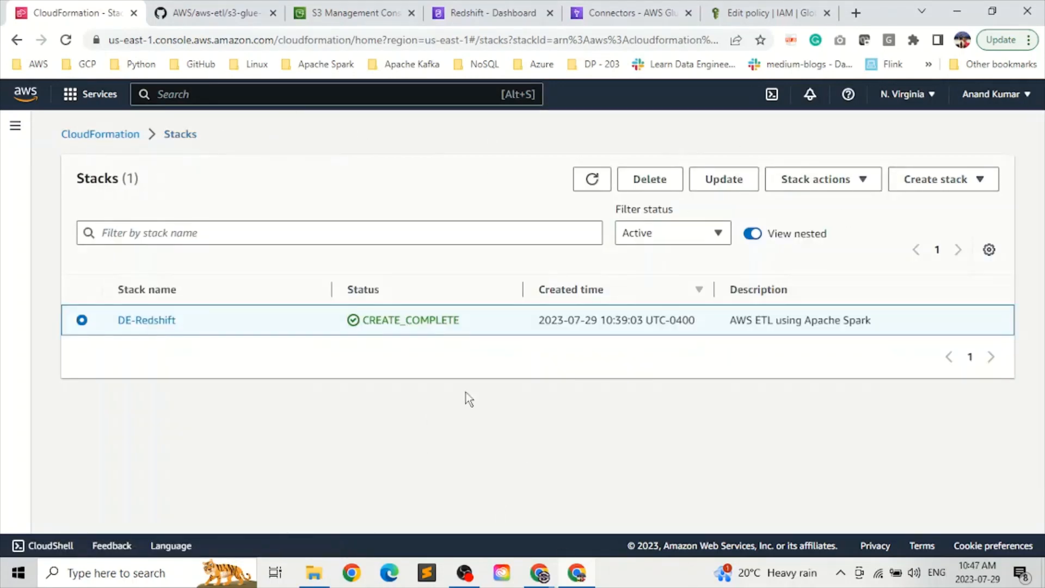
left_click(647, 181)
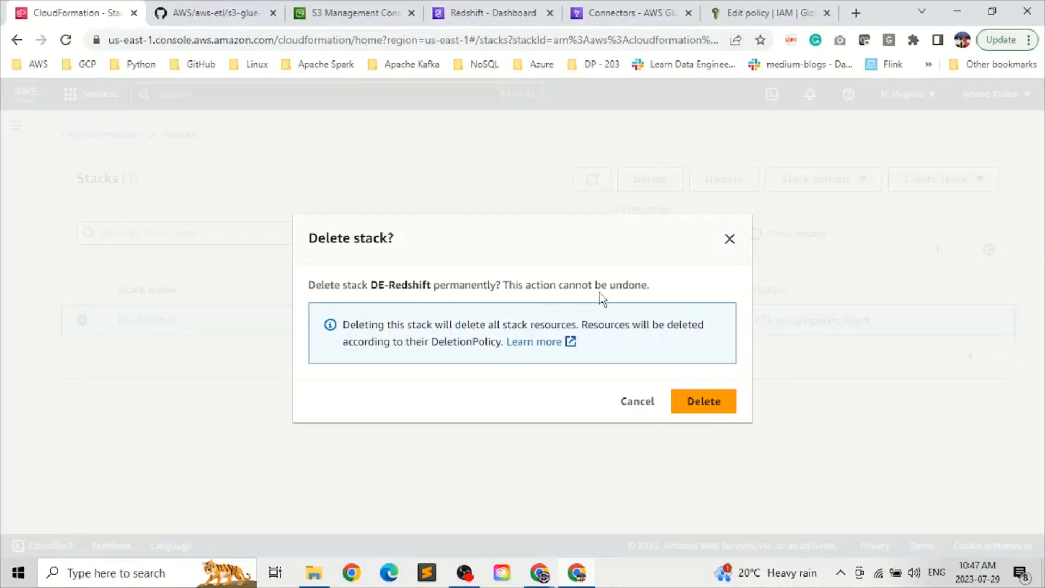
left_click(704, 402)
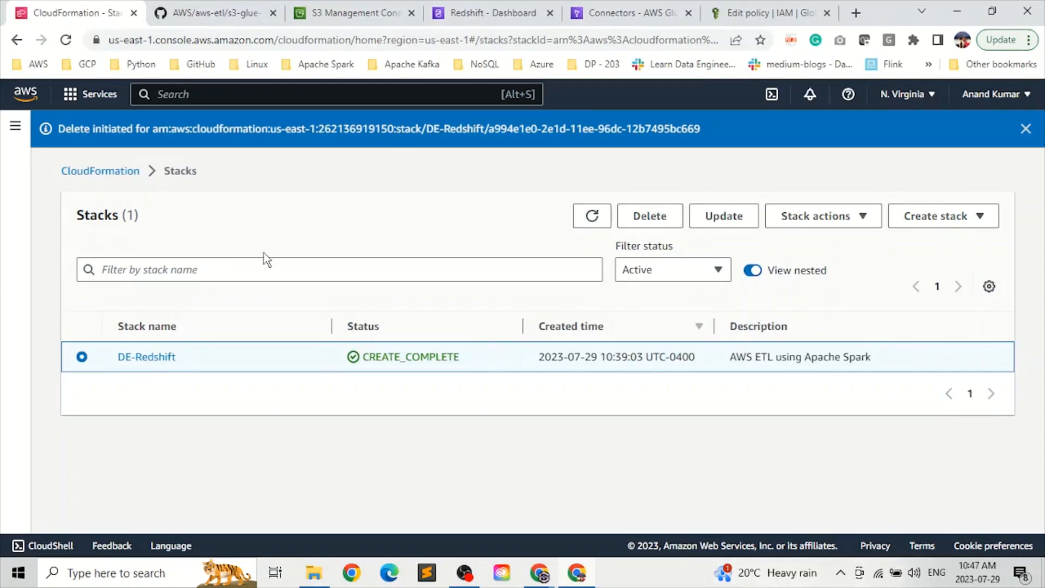
Step: Reload the stack list and examine the DE-Redshift stack's events for the progress of the resource deletion
left_click(65, 40)
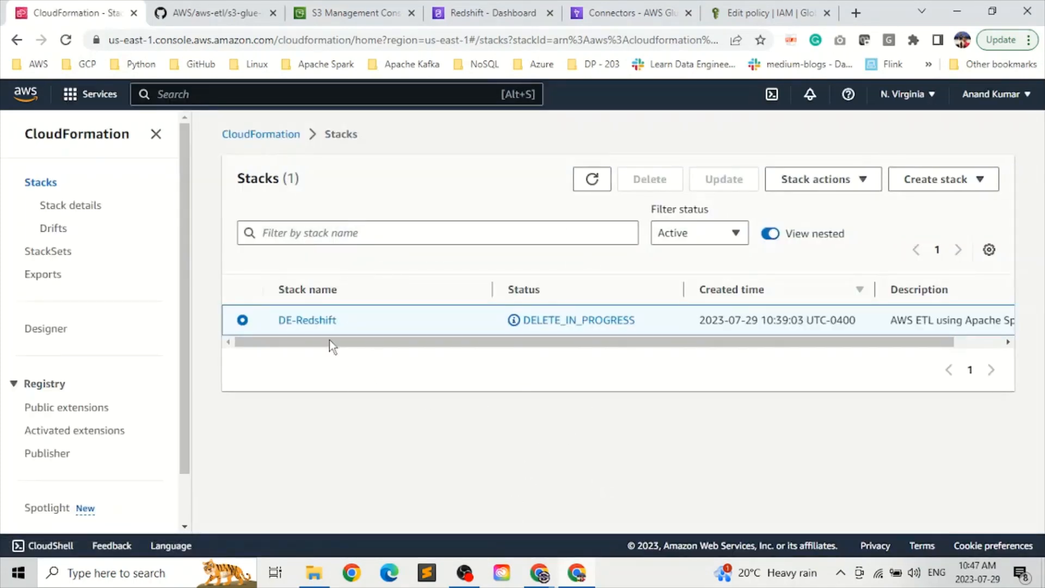
left_click(324, 323)
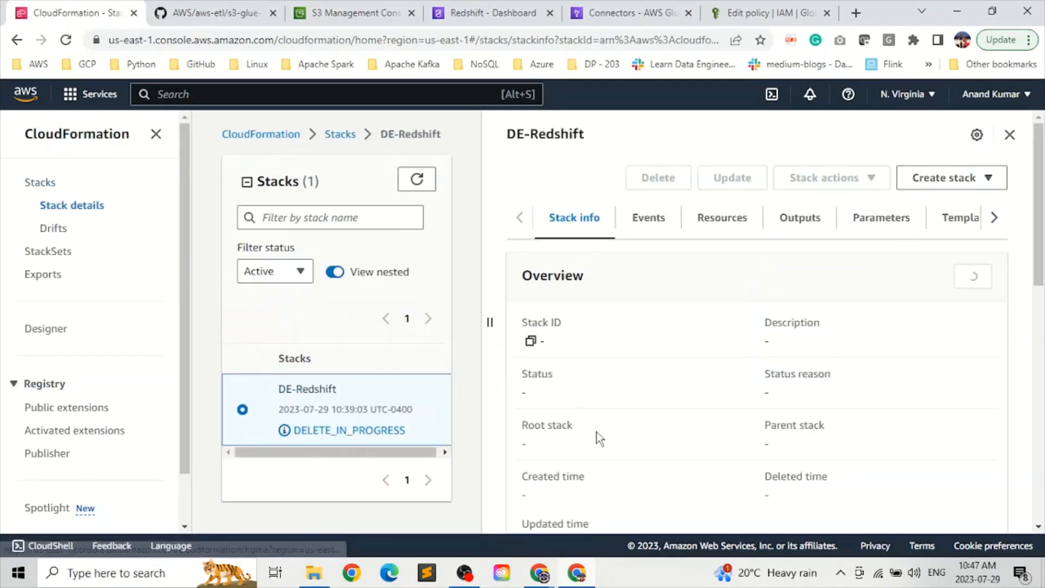
left_click(635, 218)
left_click(156, 134)
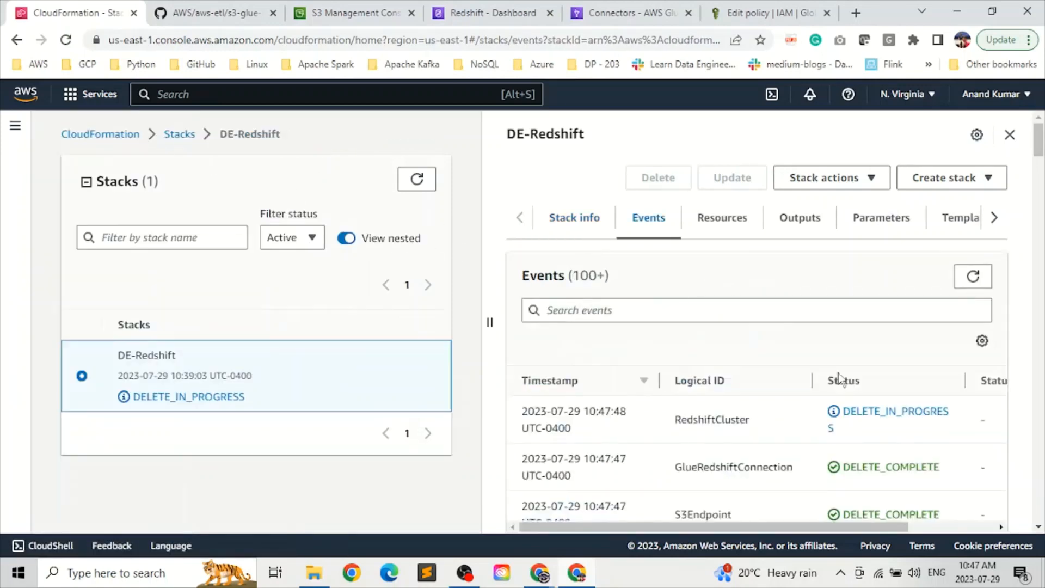
scroll(835, 452, "down", 4)
scroll(873, 465, "up", 2)
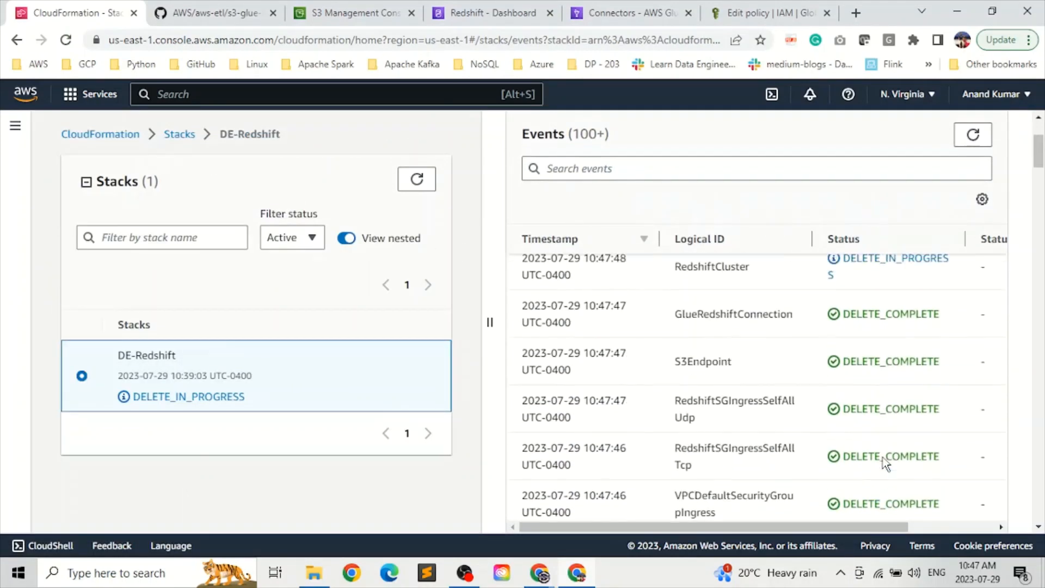